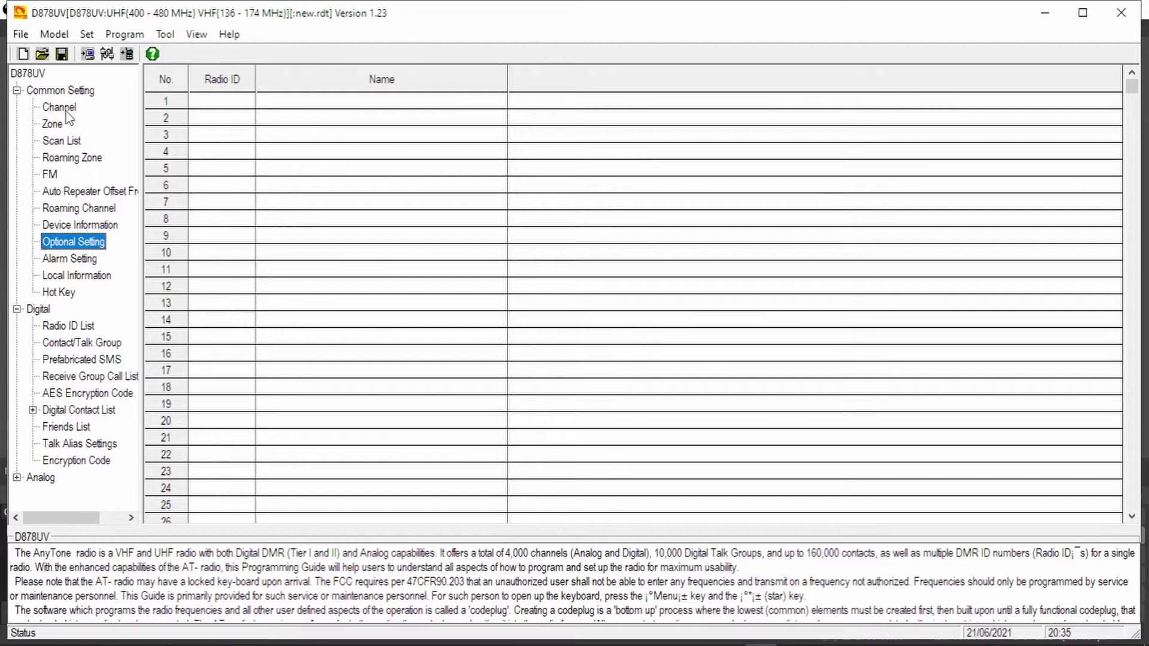
- Set the communication port to COM6
{"action": "left_click", "coordinate": [87, 34]}
{"action": "left_click", "coordinate": [123, 34]}
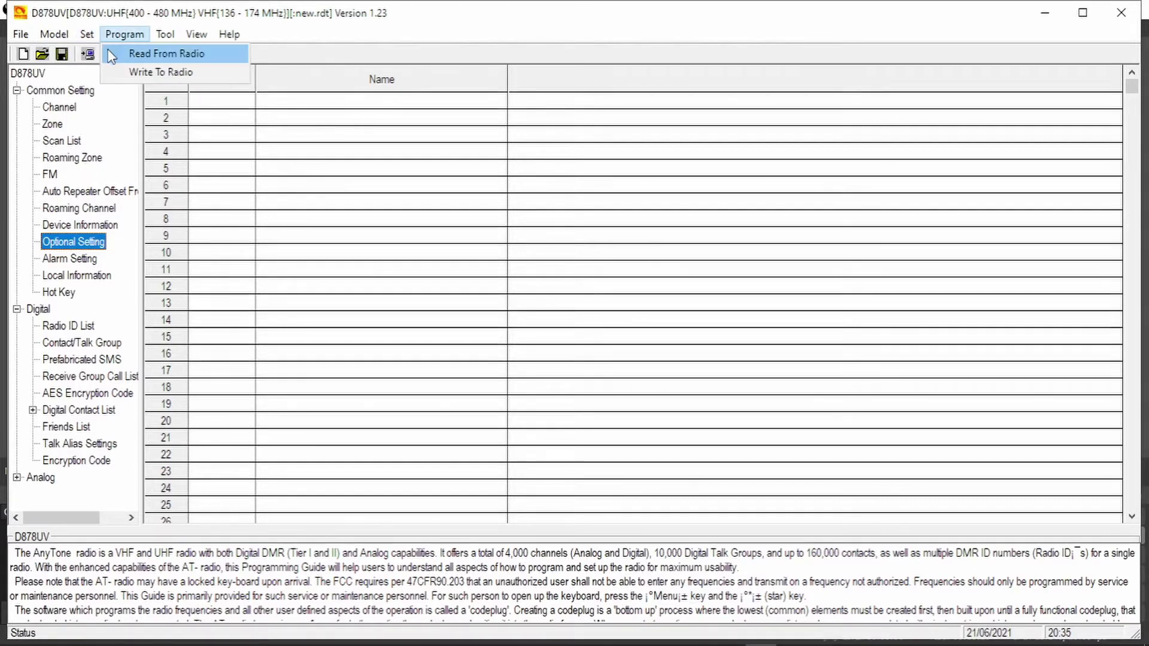
{"action": "mouse_move", "coordinate": [86, 34]}
{"action": "left_click", "coordinate": [120, 53]}
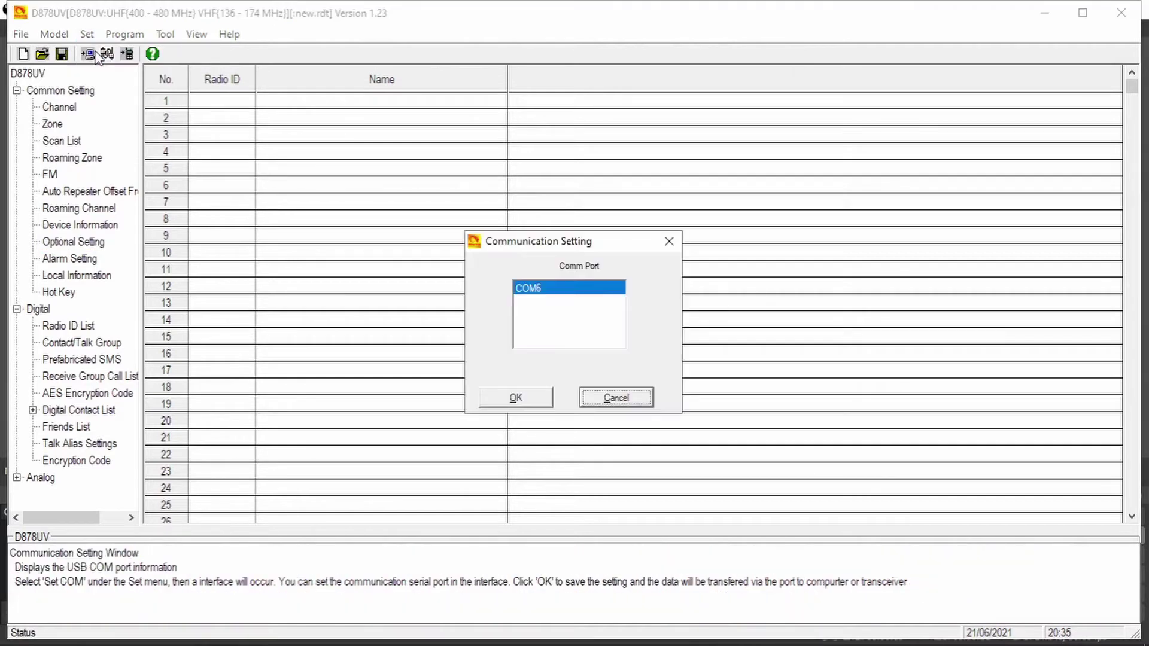
{"action": "left_click", "coordinate": [511, 407]}
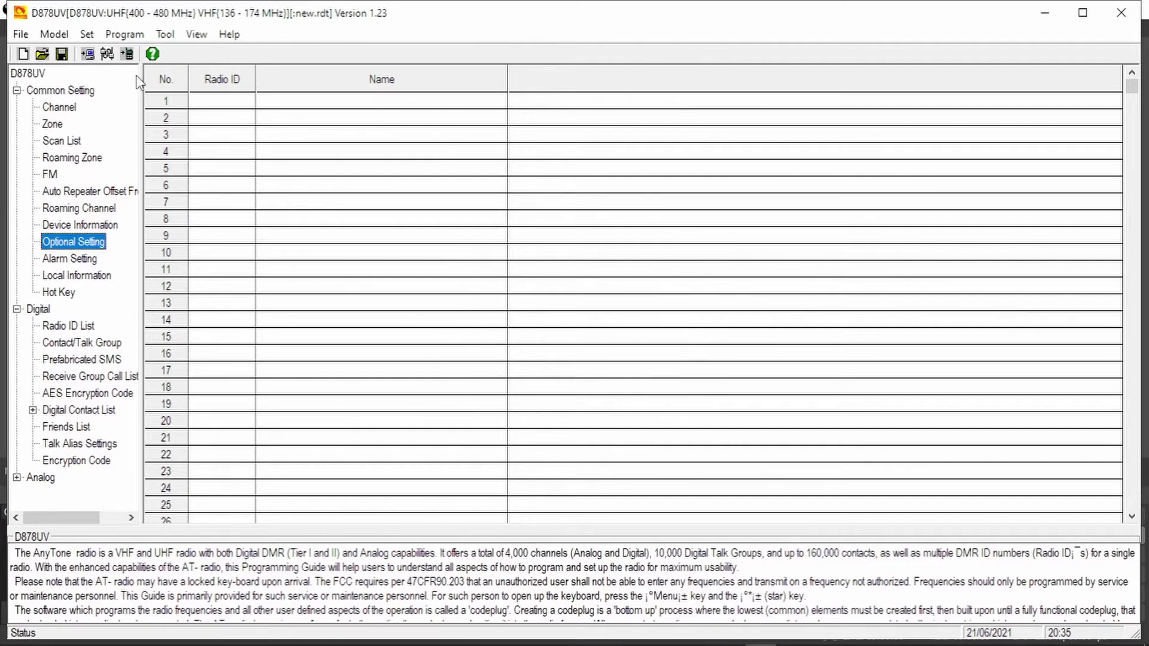
- Read only the Other Data from the radio, without the Digital Contact List, and open the Radio ID List
{"action": "left_click", "coordinate": [87, 55]}
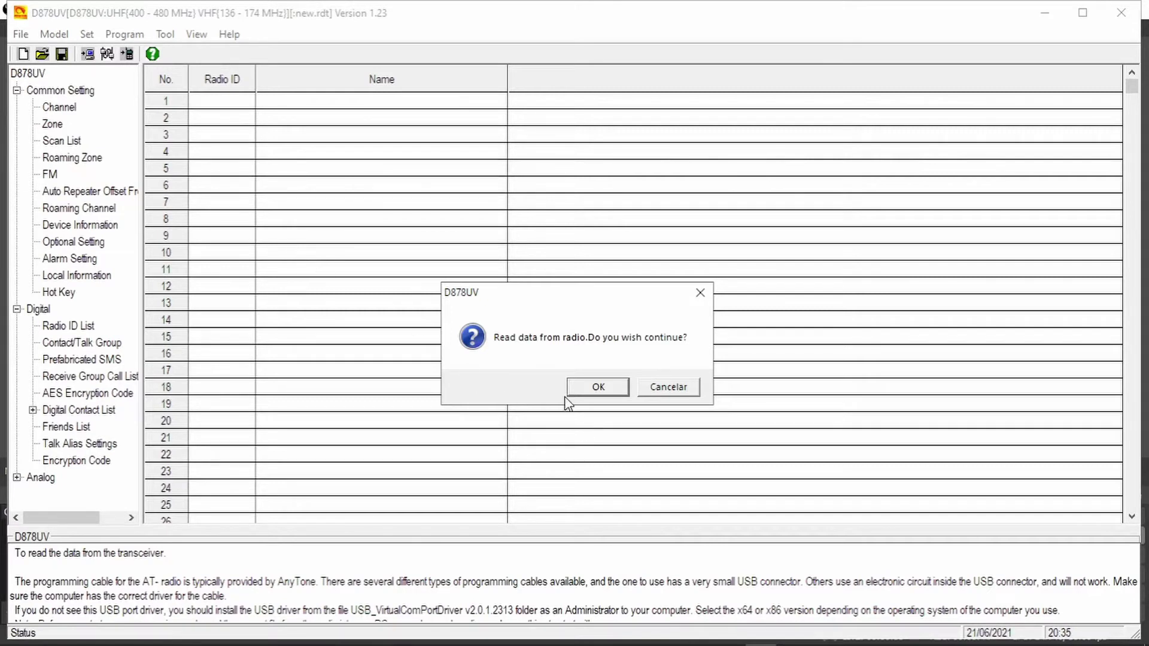
{"action": "left_click", "coordinate": [594, 390]}
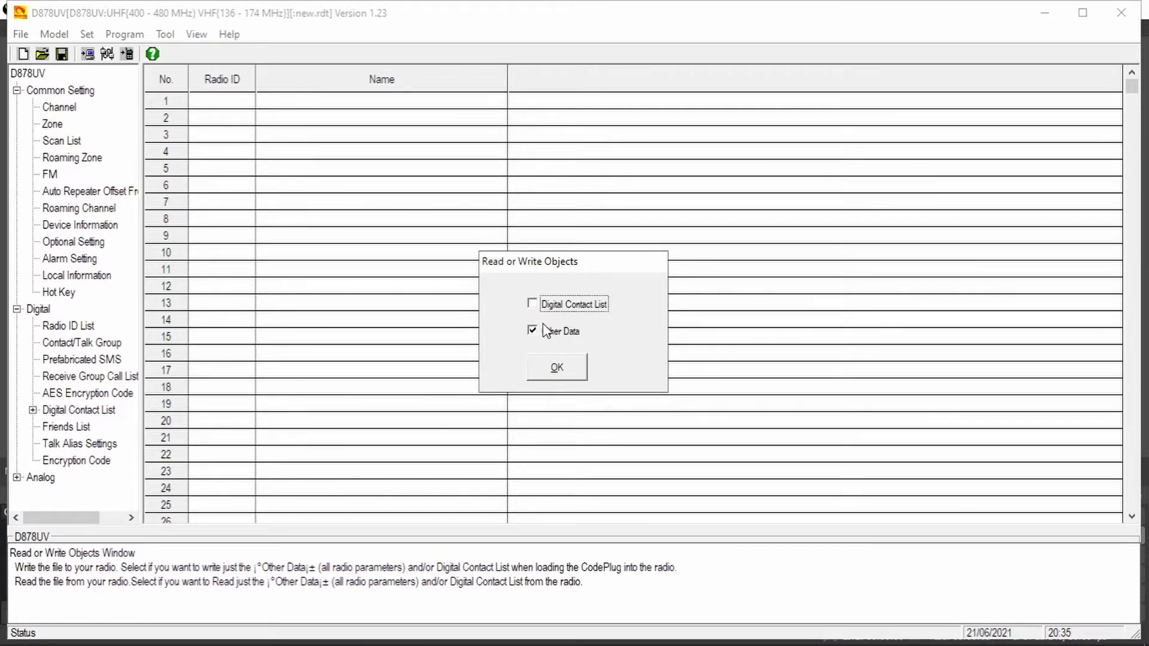
{"action": "left_click", "coordinate": [558, 374]}
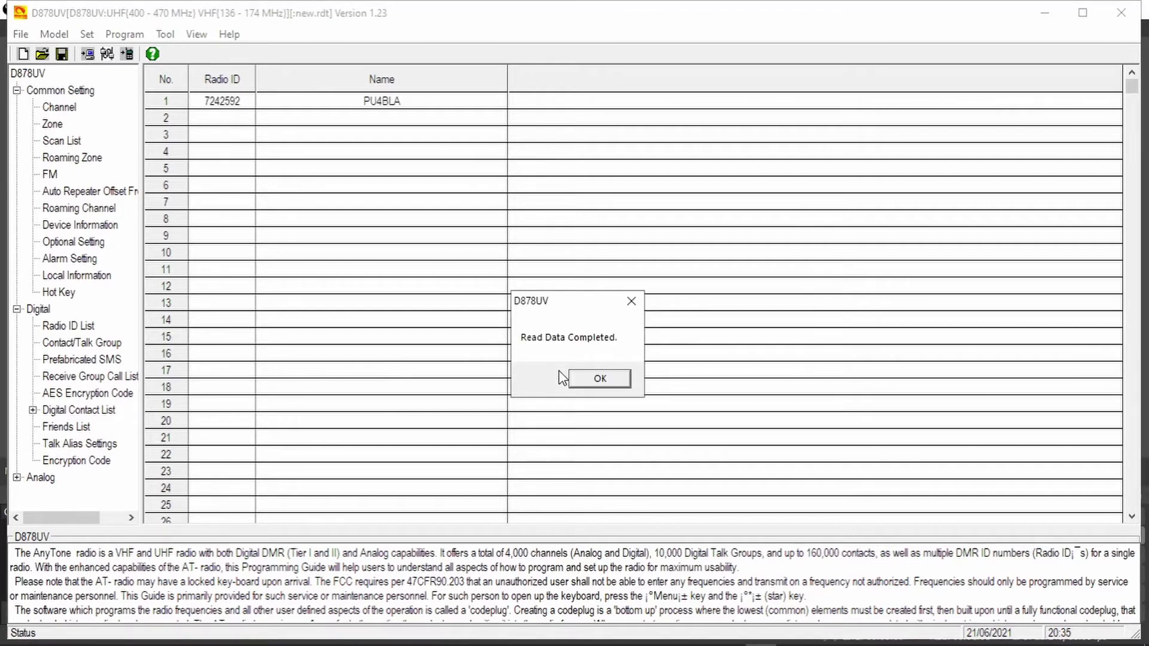
{"action": "left_click", "coordinate": [597, 378]}
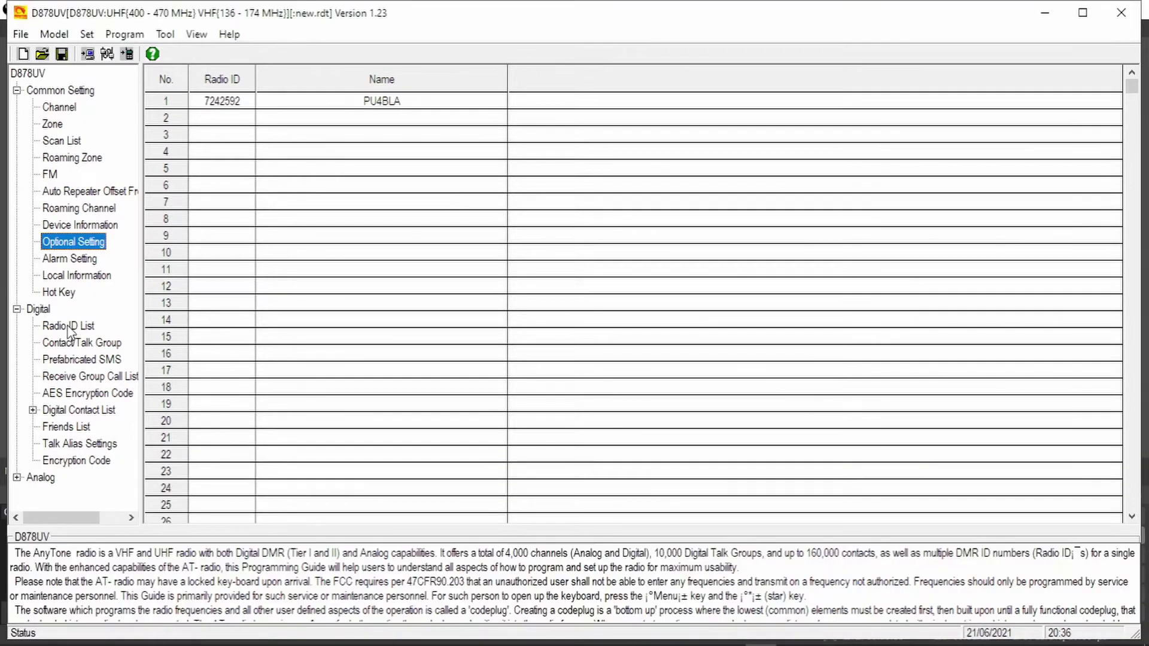
{"action": "left_click", "coordinate": [72, 326]}
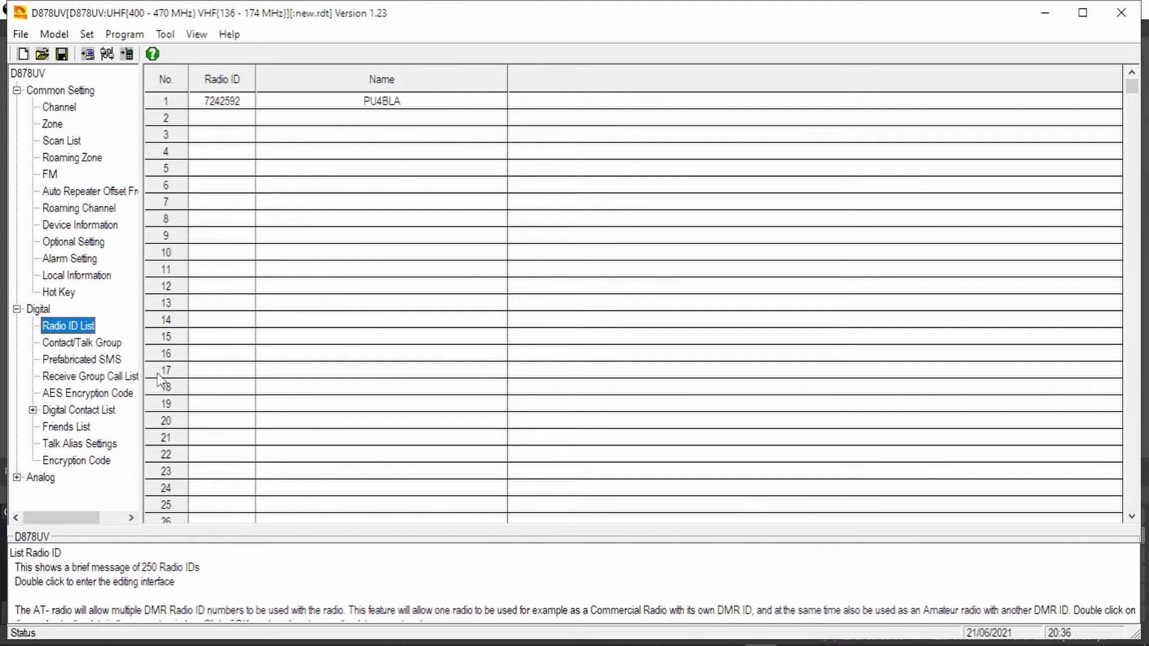
- Add a talk group named NY-TRISTATE with TG/DMR ID 31360 in the first empty row of the Contact/Talk Group list
{"action": "left_click", "coordinate": [87, 342]}
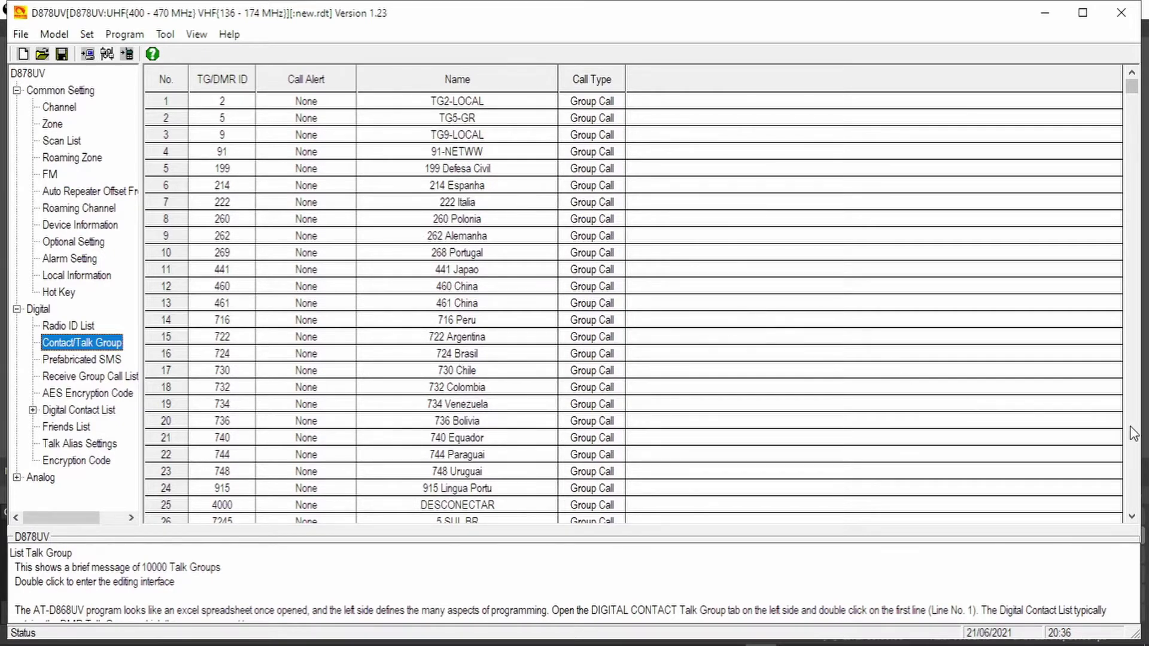
{"action": "left_click_drag", "start_coordinate": [1133, 433], "coordinate": [1139, 341]}
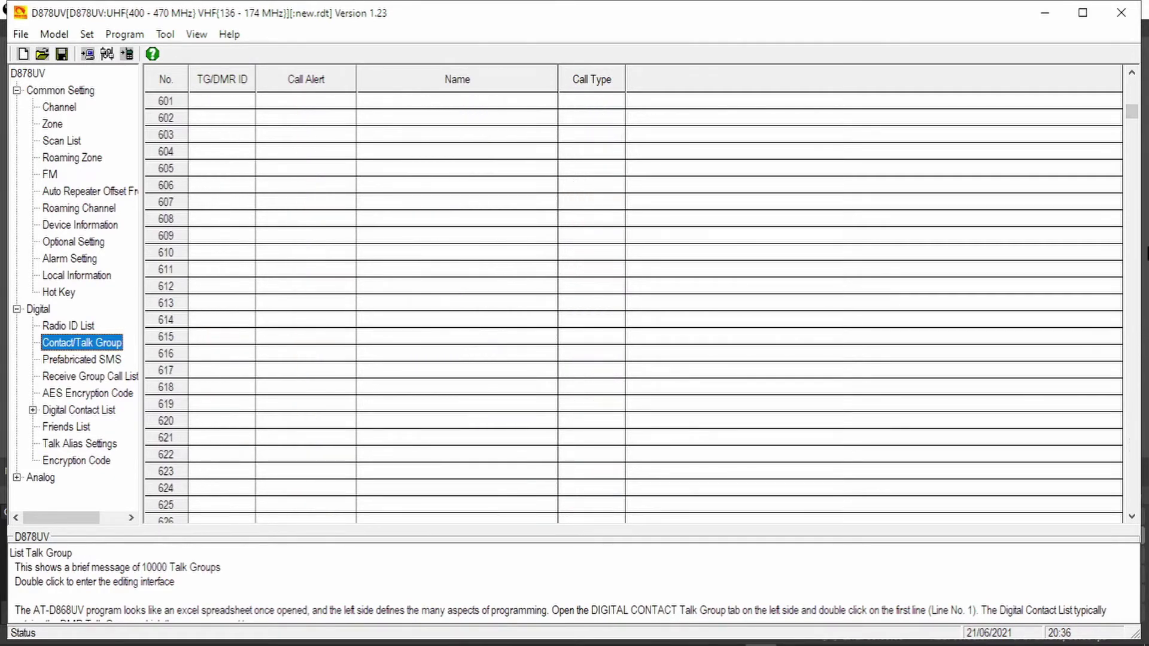
{"action": "left_click", "coordinate": [1132, 87]}
{"action": "left_click", "coordinate": [1135, 86]}
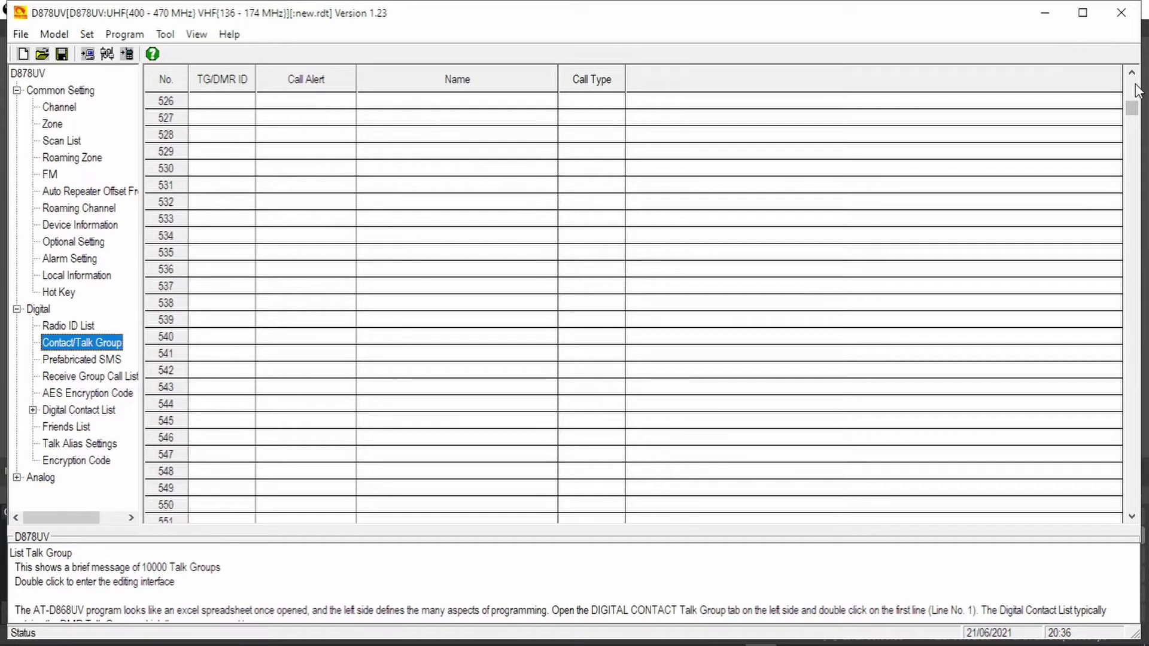
{"action": "left_click", "coordinate": [1137, 90]}
{"action": "left_click", "coordinate": [1136, 90]}
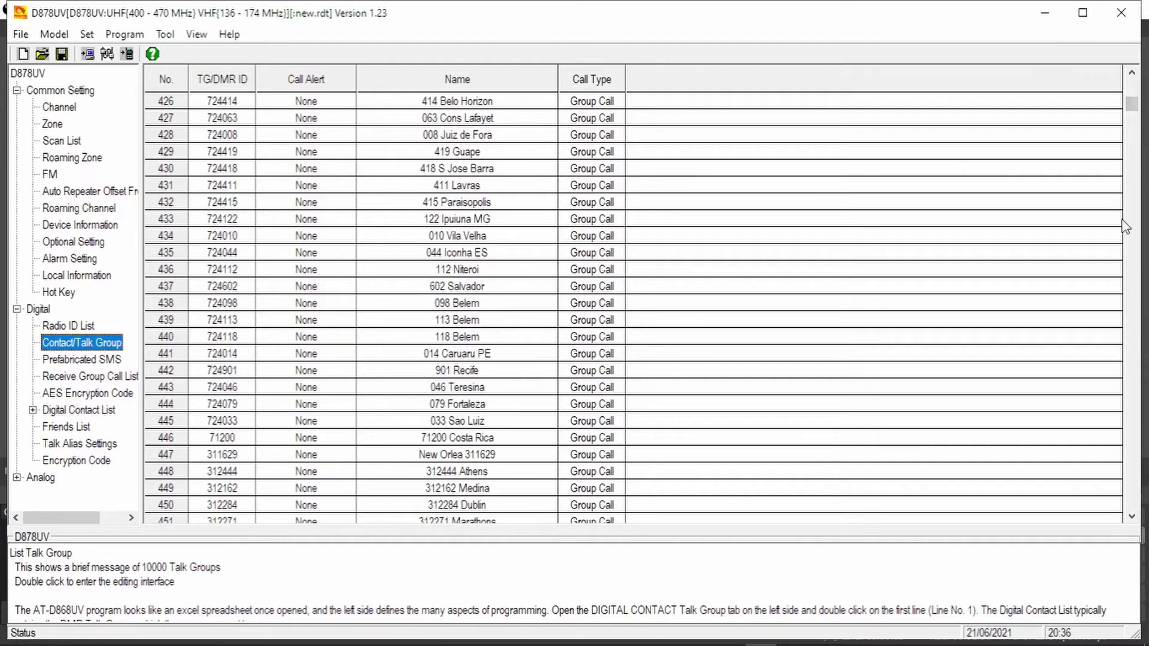
{"action": "left_click", "coordinate": [1131, 516]}
{"action": "left_click", "coordinate": [1131, 516]}
{"action": "left_click", "coordinate": [1130, 516]}
{"action": "left_click", "coordinate": [1131, 516]}
{"action": "left_click", "coordinate": [1131, 516]}
{"action": "left_click", "coordinate": [1131, 516]}
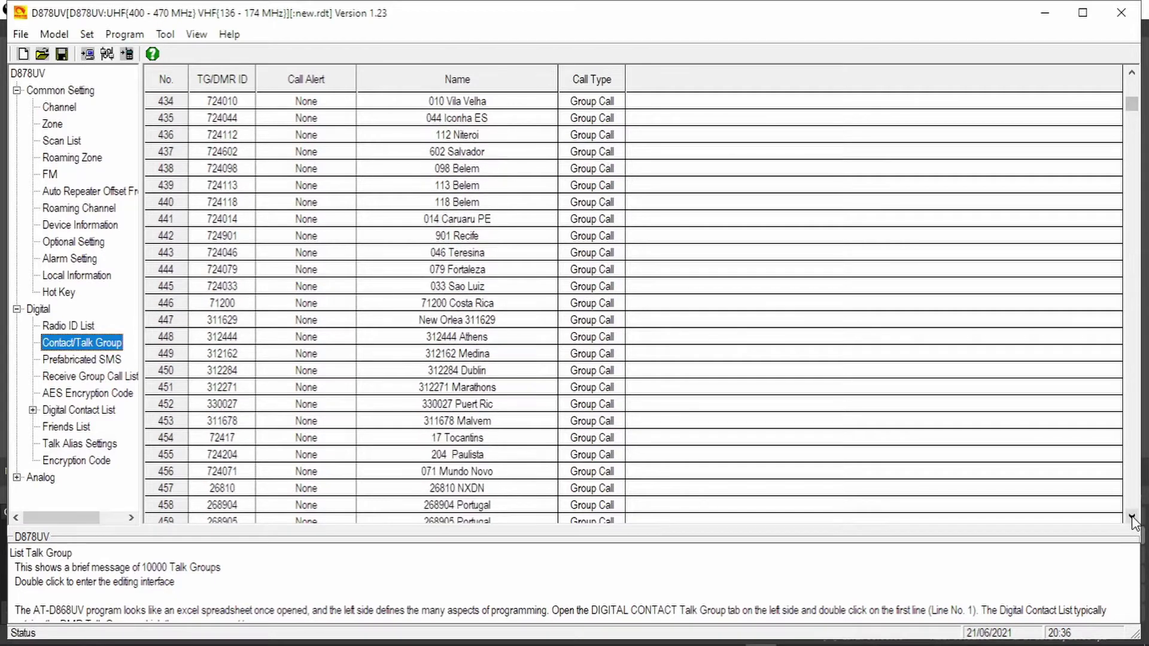
{"action": "left_click", "coordinate": [1131, 516]}
{"action": "left_click", "coordinate": [1130, 516]}
{"action": "left_click", "coordinate": [1131, 516]}
{"action": "left_click", "coordinate": [1131, 516]}
{"action": "left_click", "coordinate": [1131, 515]}
{"action": "left_click", "coordinate": [1131, 515]}
{"action": "left_click", "coordinate": [1131, 516]}
{"action": "left_click", "coordinate": [1130, 515]}
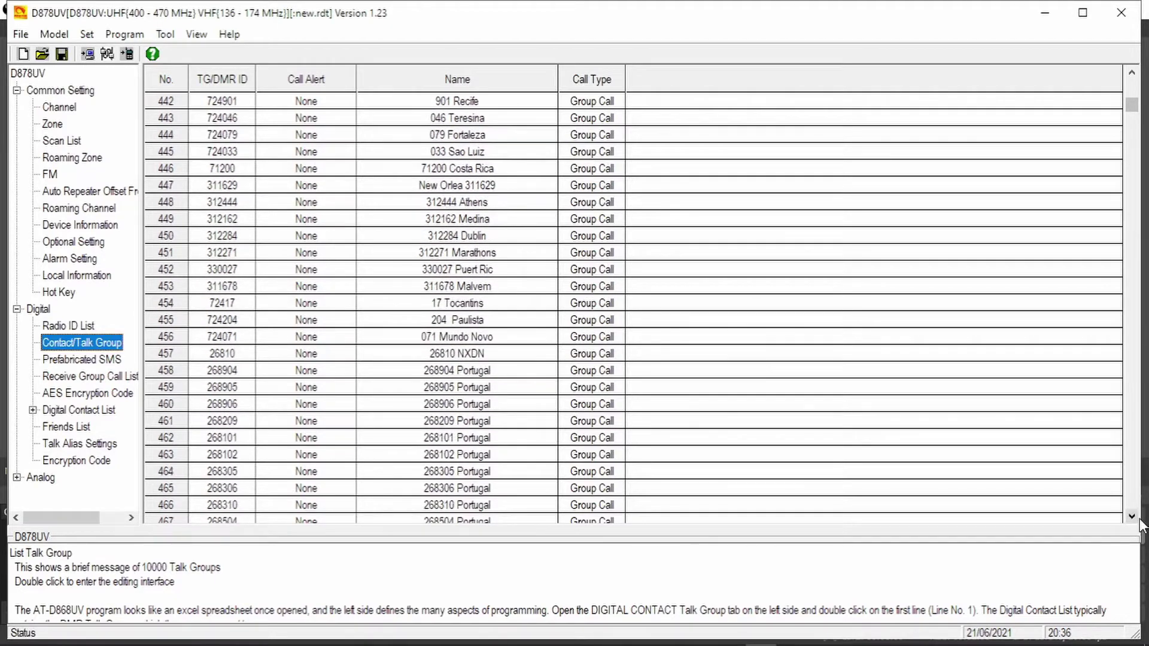
{"action": "left_click", "coordinate": [1130, 516]}
{"action": "left_click", "coordinate": [1130, 516]}
{"action": "left_click", "coordinate": [1131, 515]}
{"action": "left_click", "coordinate": [1131, 515]}
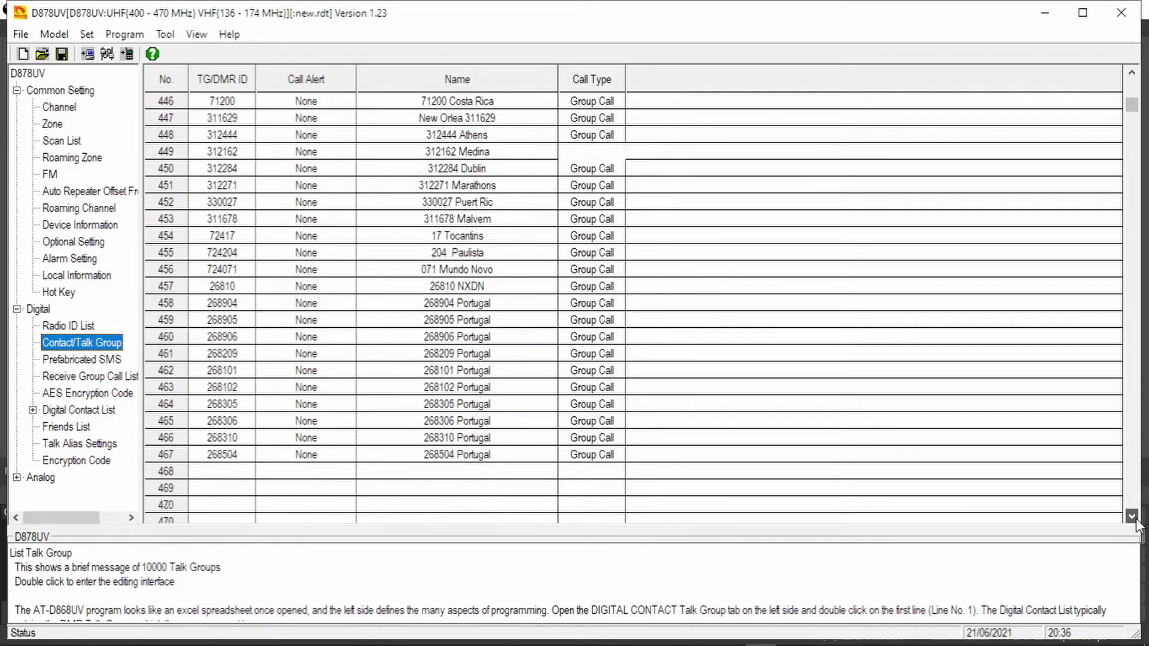
{"action": "left_click", "coordinate": [1130, 516]}
{"action": "left_click", "coordinate": [1131, 515]}
{"action": "left_click", "coordinate": [1131, 516]}
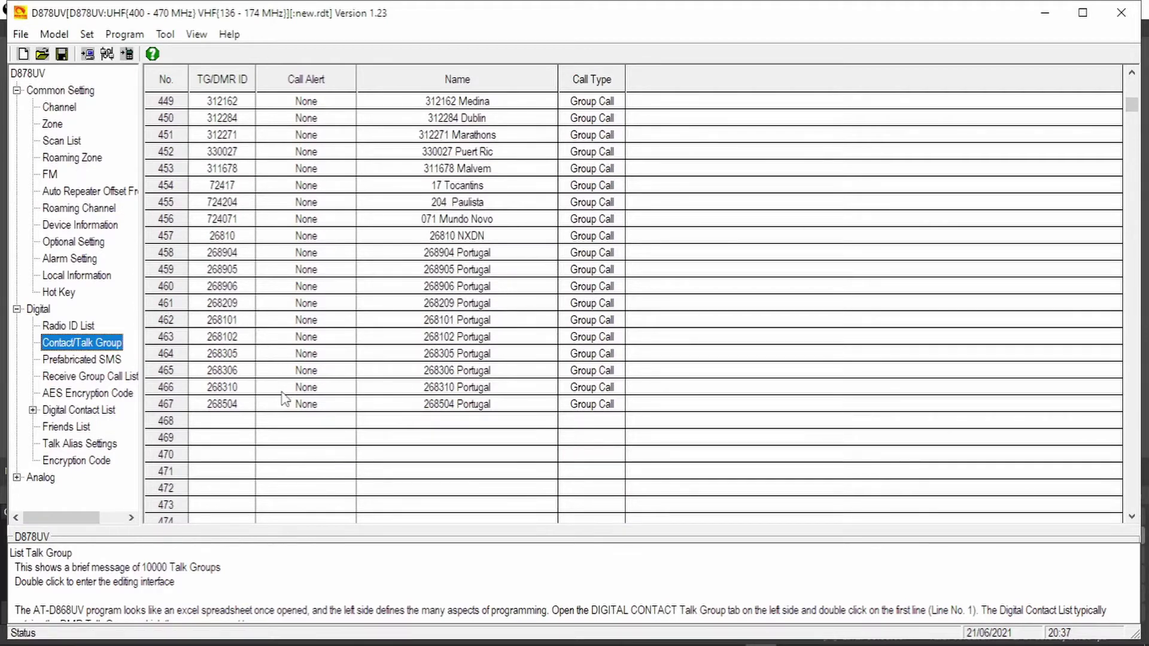
{"action": "double_click", "coordinate": [216, 423]}
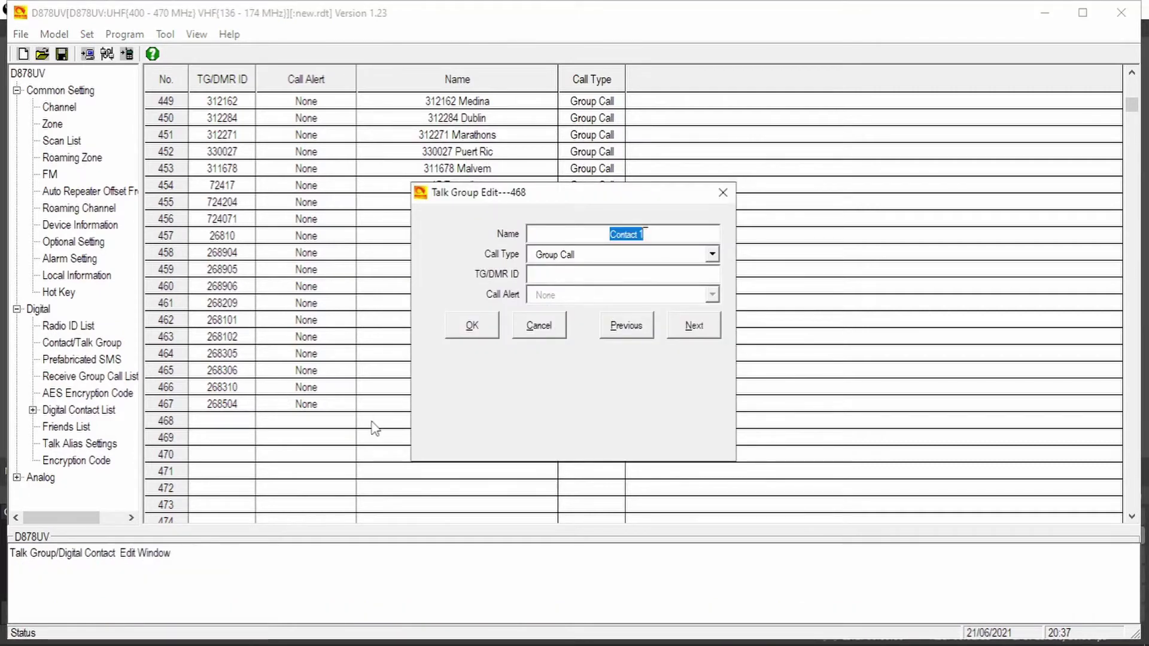
{"action": "type", "text": "3"}
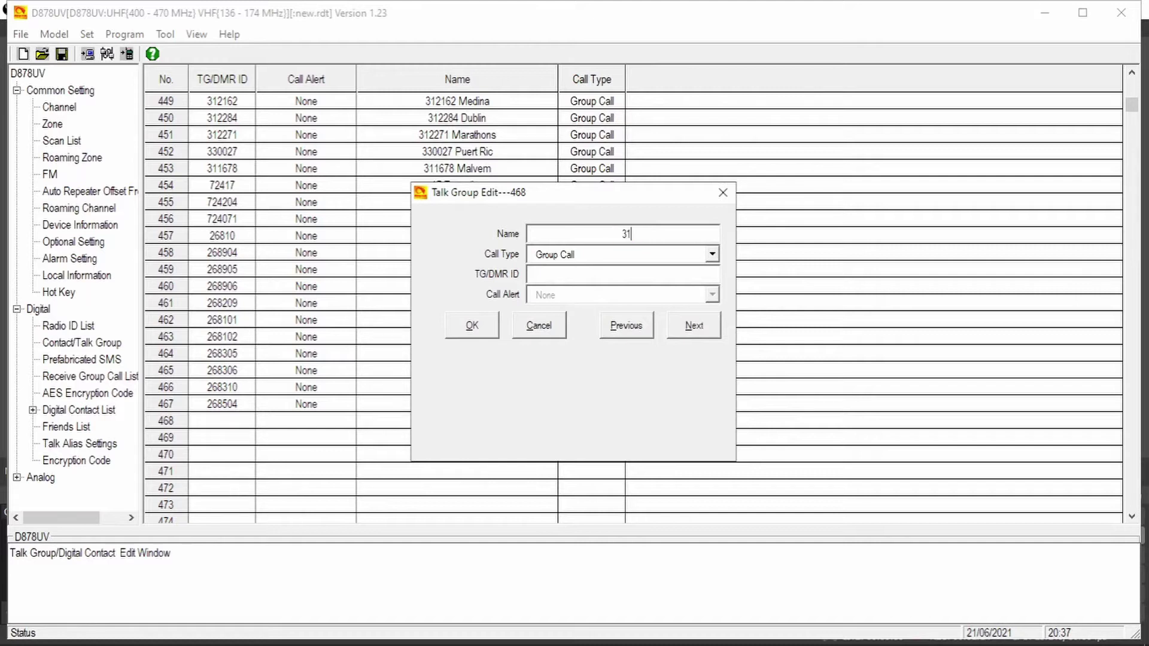
{"action": "type", "text": "1360"}
{"action": "left_click_drag", "start_coordinate": [646, 234], "coordinate": [583, 231]}
{"action": "key", "text": "BackSpace"}
{"action": "type", "text": "31360"}
{"action": "left_click", "coordinate": [605, 234]}
{"action": "type", "text": "NY-TRISTATE"}
{"action": "left_click", "coordinate": [476, 331]}
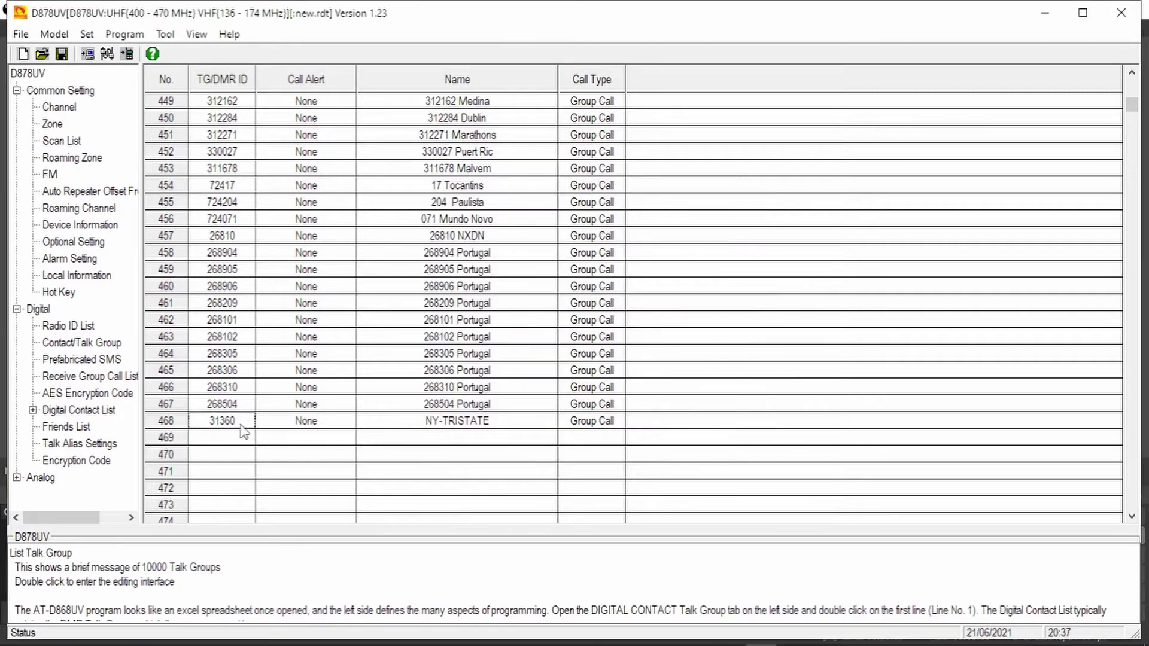
- Try to add a Group Call talk group named AMERICA LINK with TG/DMR ID 31656 in row 469, then close the editor
{"action": "left_click", "coordinate": [220, 437]}
{"action": "double_click", "coordinate": [220, 436]}
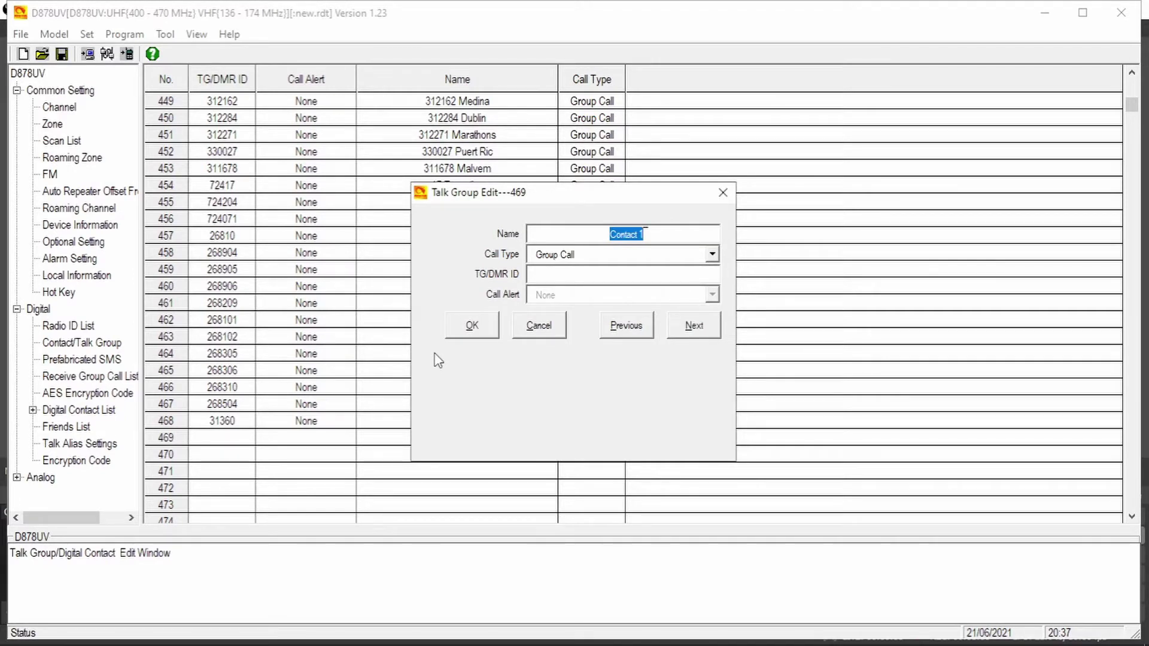
{"action": "type", "text": "AMERICA LINK"}
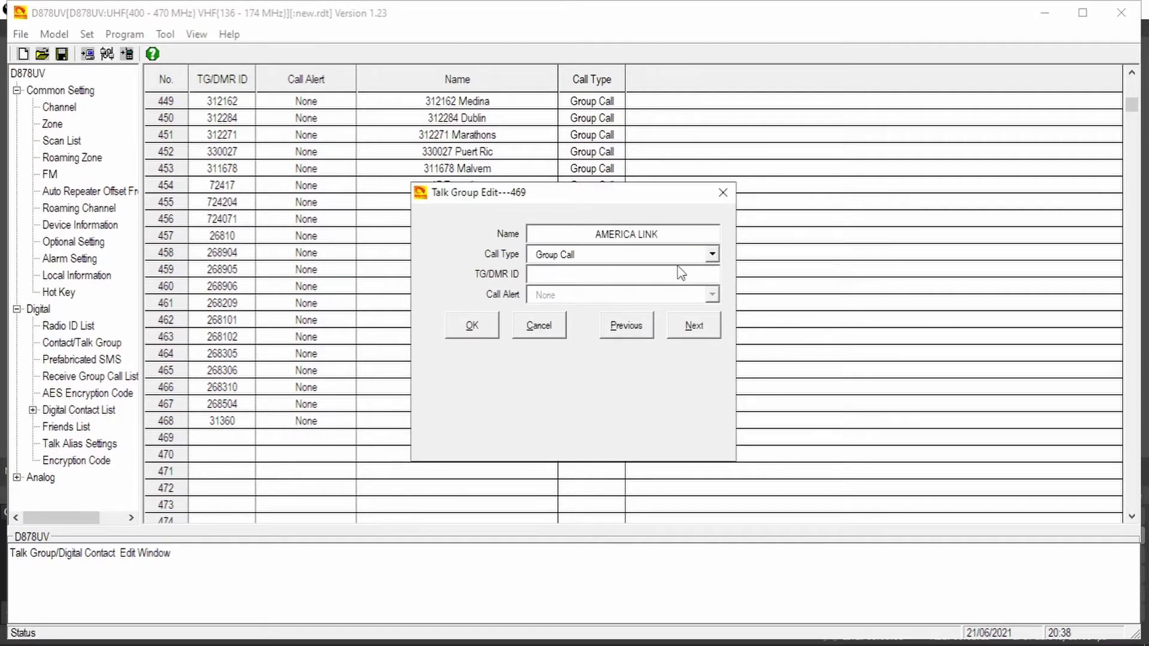
{"action": "left_click", "coordinate": [712, 255]}
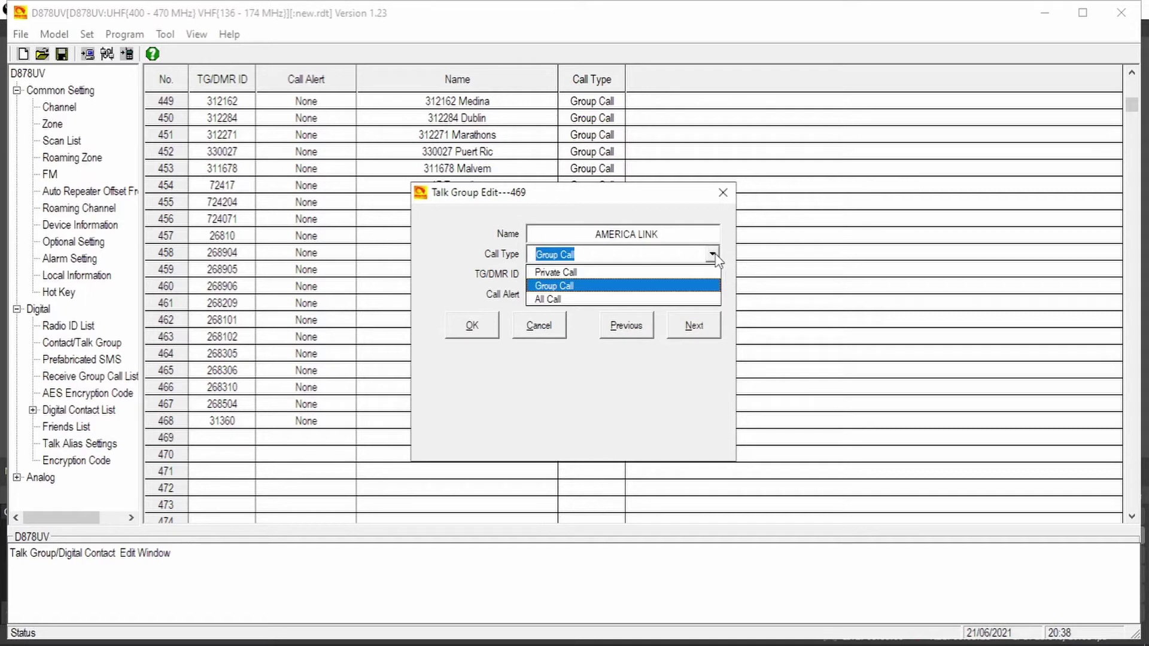
{"action": "left_click", "coordinate": [571, 274]}
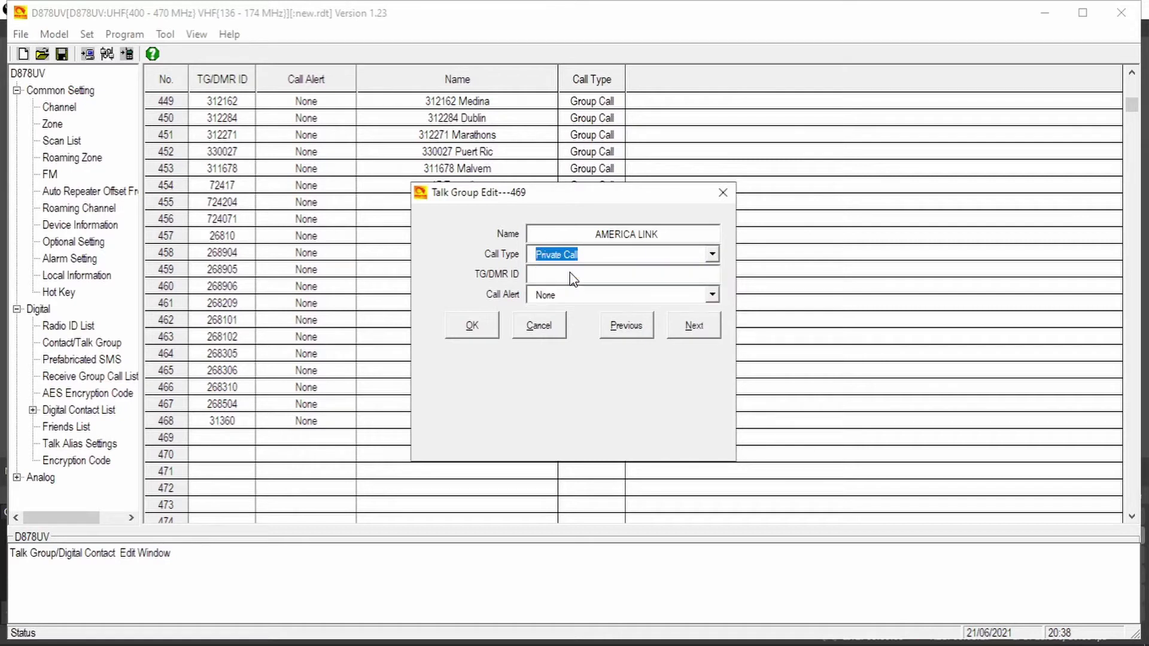
{"action": "left_click", "coordinate": [714, 255]}
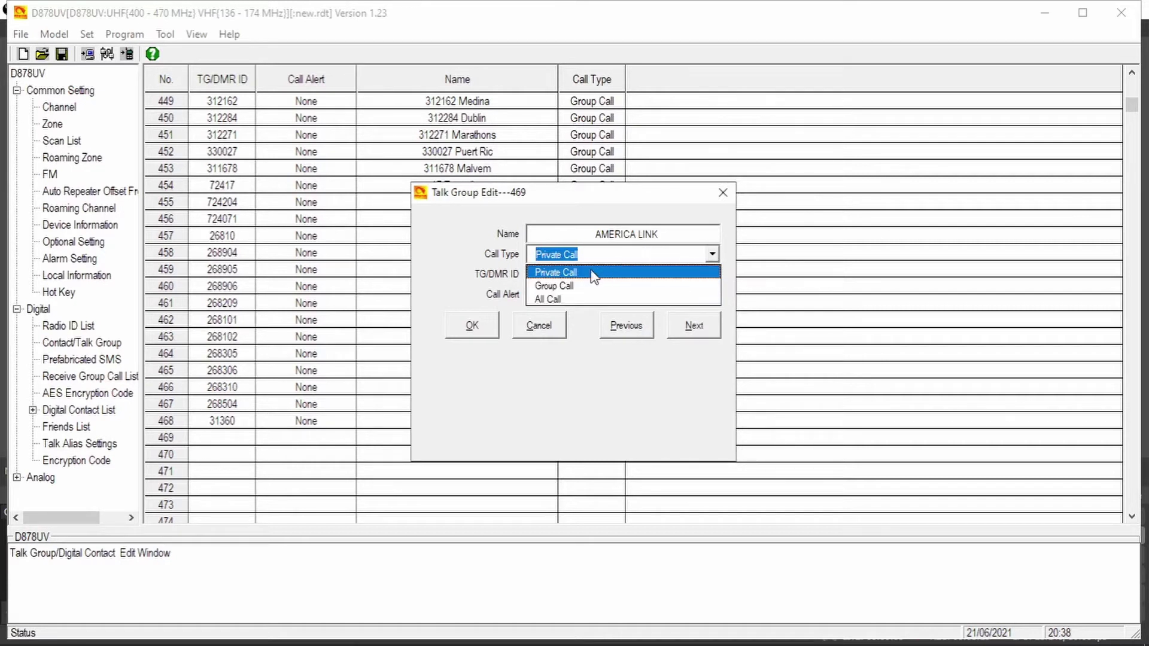
{"action": "left_click", "coordinate": [554, 286]}
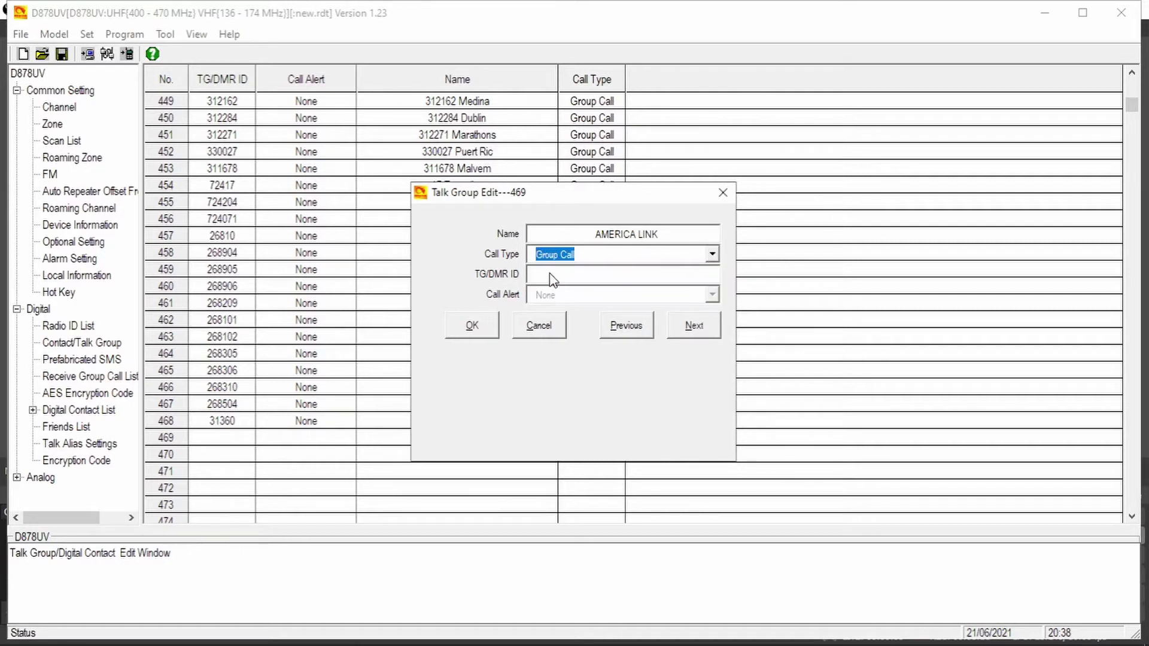
{"action": "left_click", "coordinate": [546, 276]}
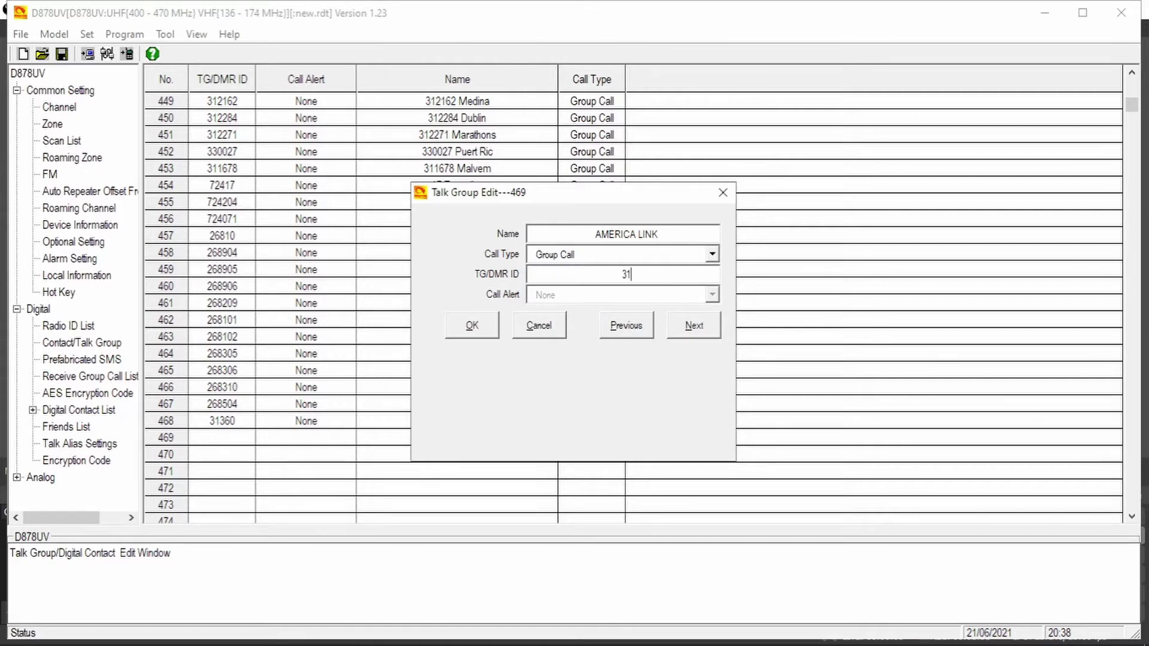
{"action": "type", "text": "31656"}
{"action": "left_click", "coordinate": [479, 325]}
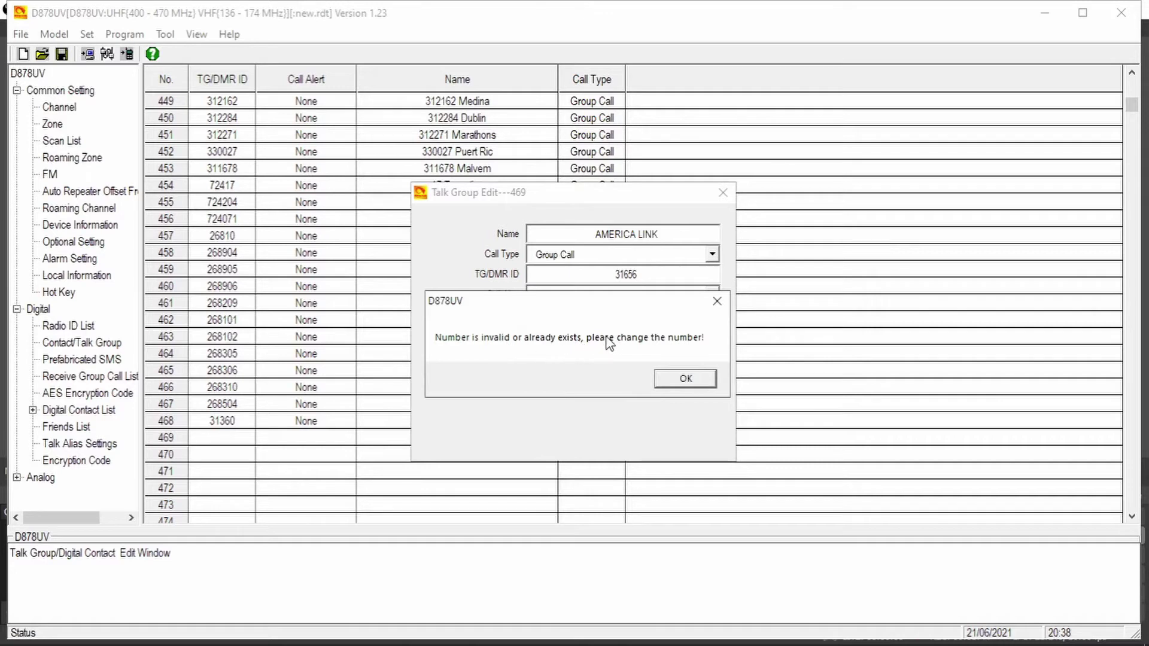
{"action": "left_click", "coordinate": [686, 378]}
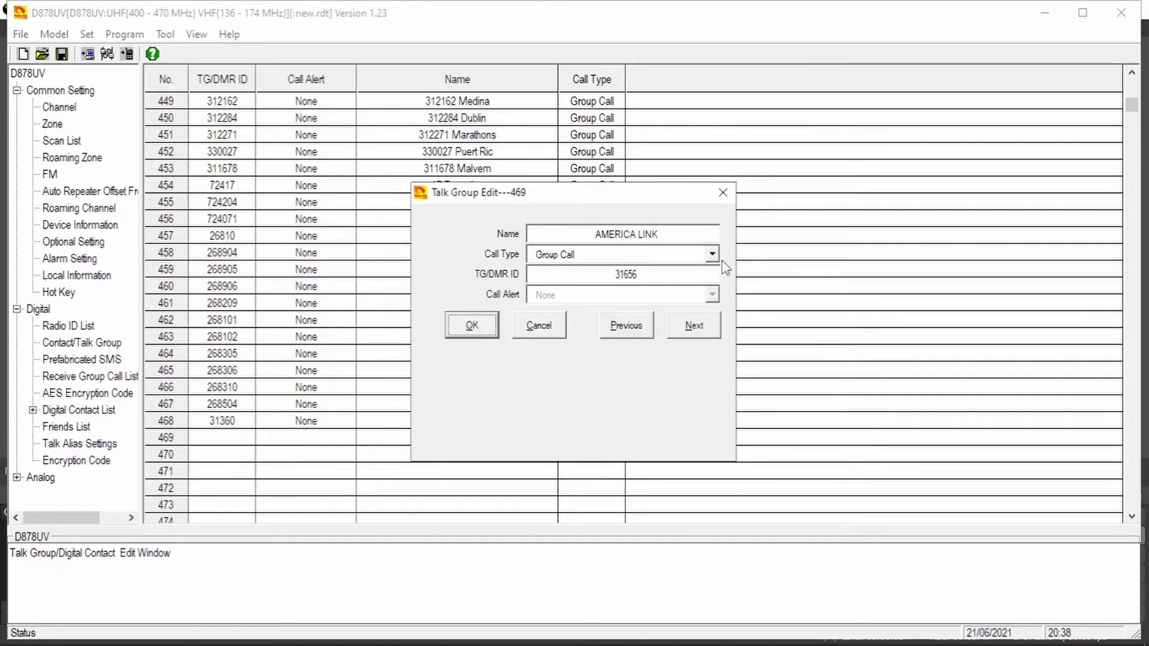
{"action": "left_click", "coordinate": [722, 200]}
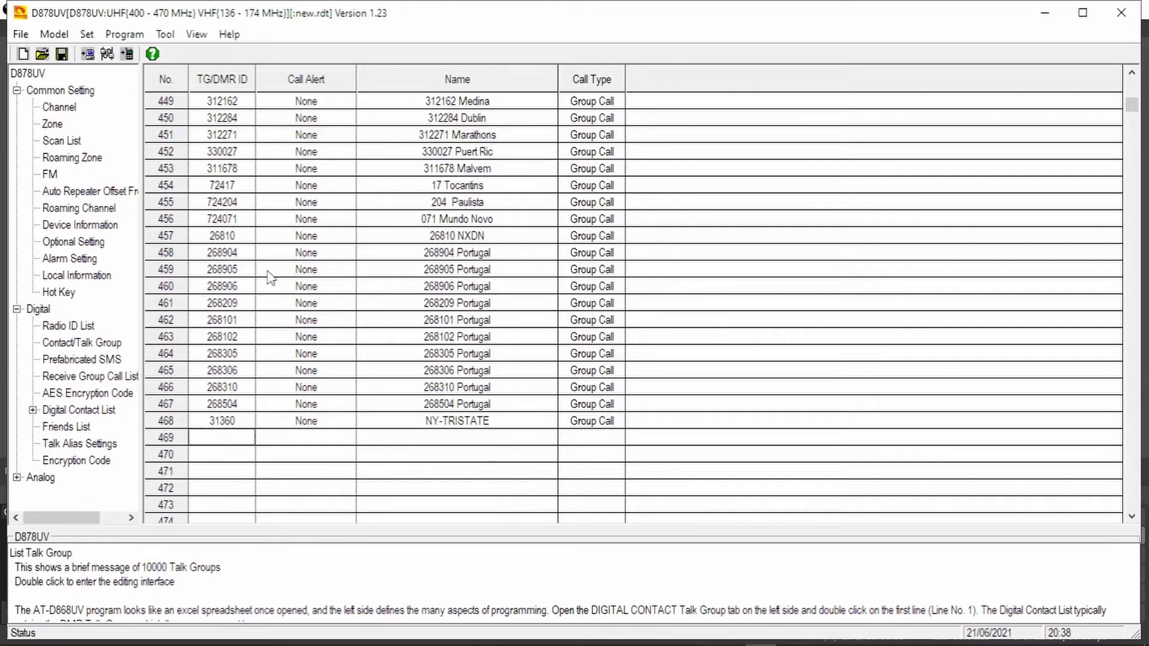
- Open the Channel list and copy the digital channel 302 Canada in row 458 as a template
{"action": "left_click", "coordinate": [58, 108]}
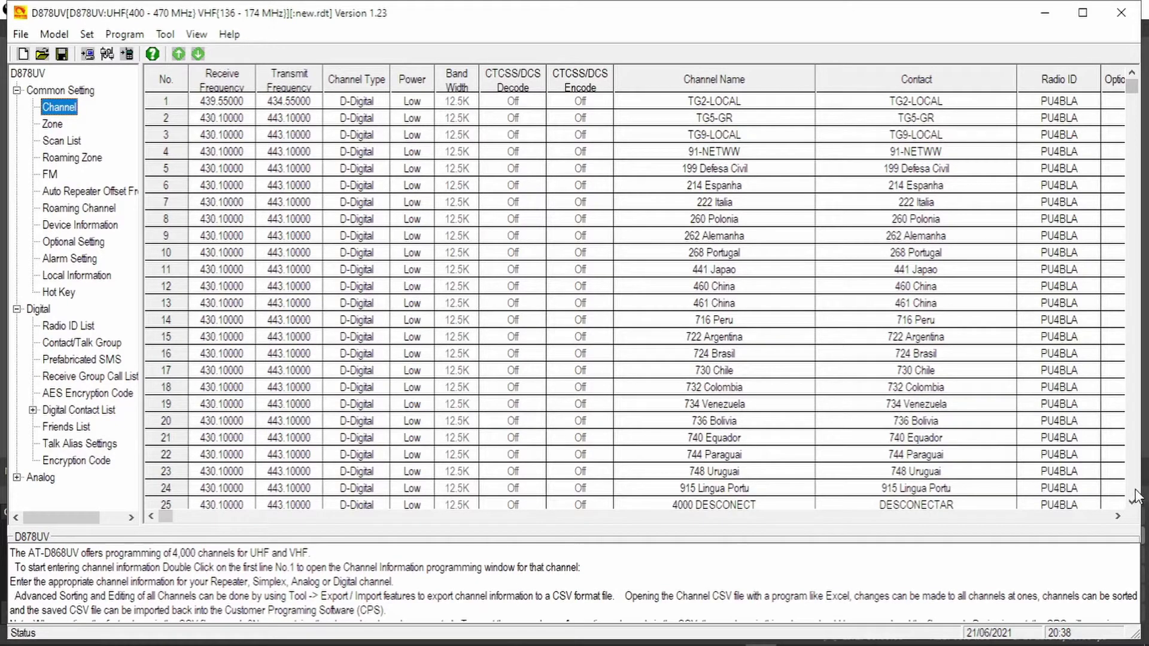
{"action": "scroll", "coordinate": [1135, 497], "scroll_direction": "down", "scroll_amount": 20}
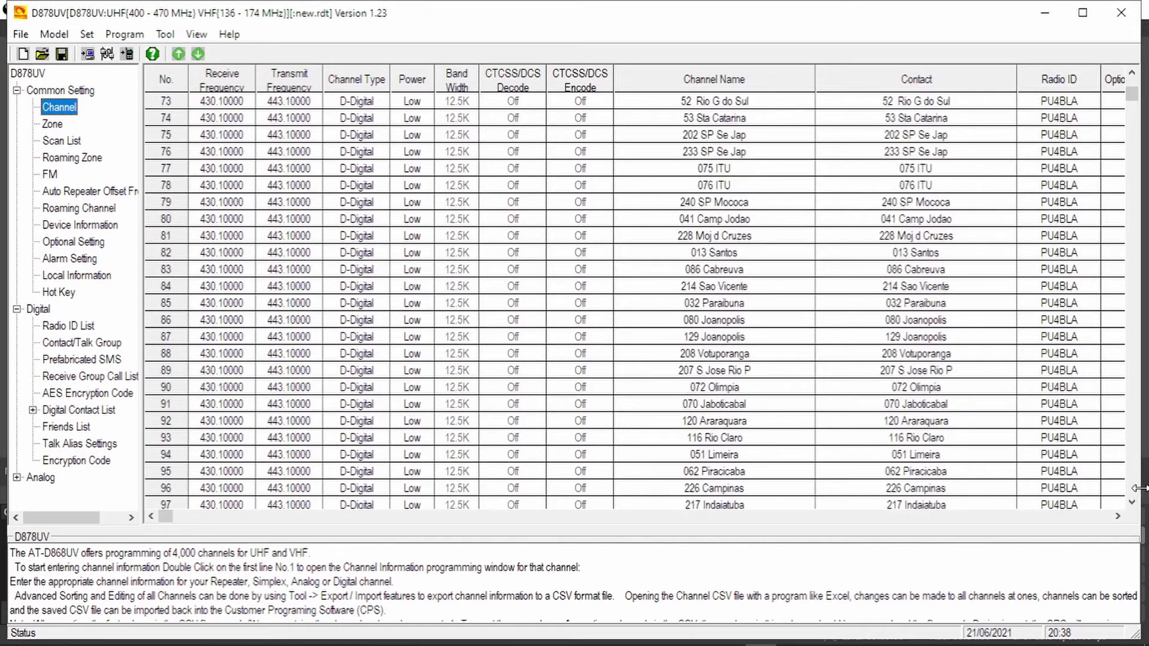
{"action": "scroll", "coordinate": [1135, 496], "scroll_direction": "down", "scroll_amount": 20}
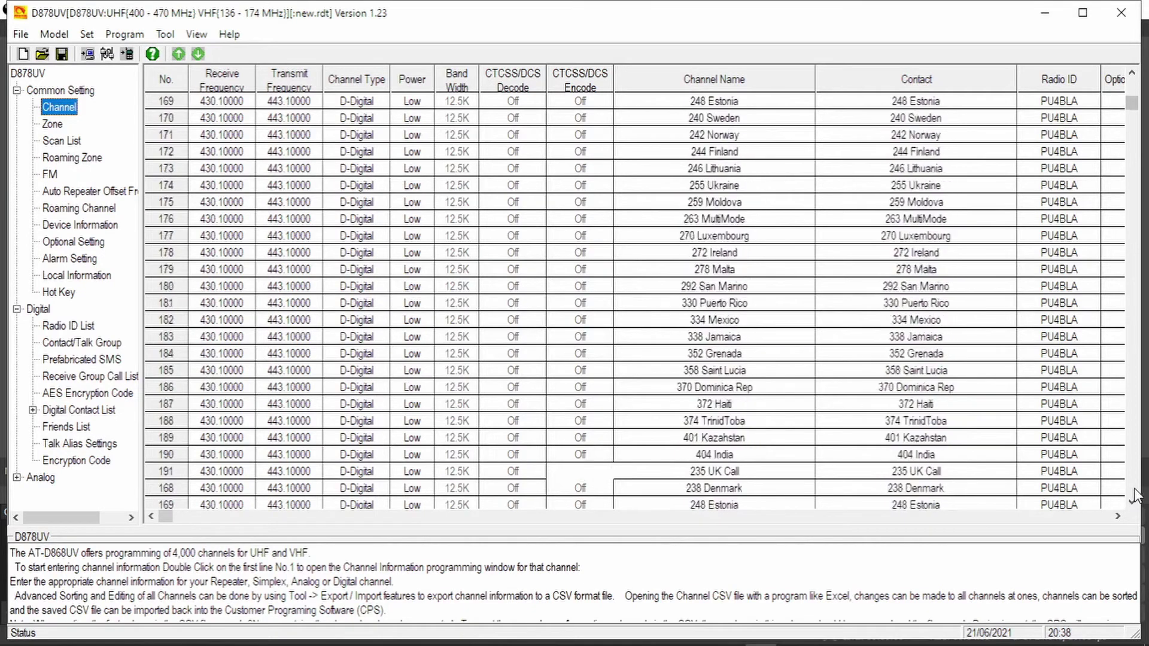
{"action": "scroll", "coordinate": [1135, 496], "scroll_direction": "down", "scroll_amount": 20}
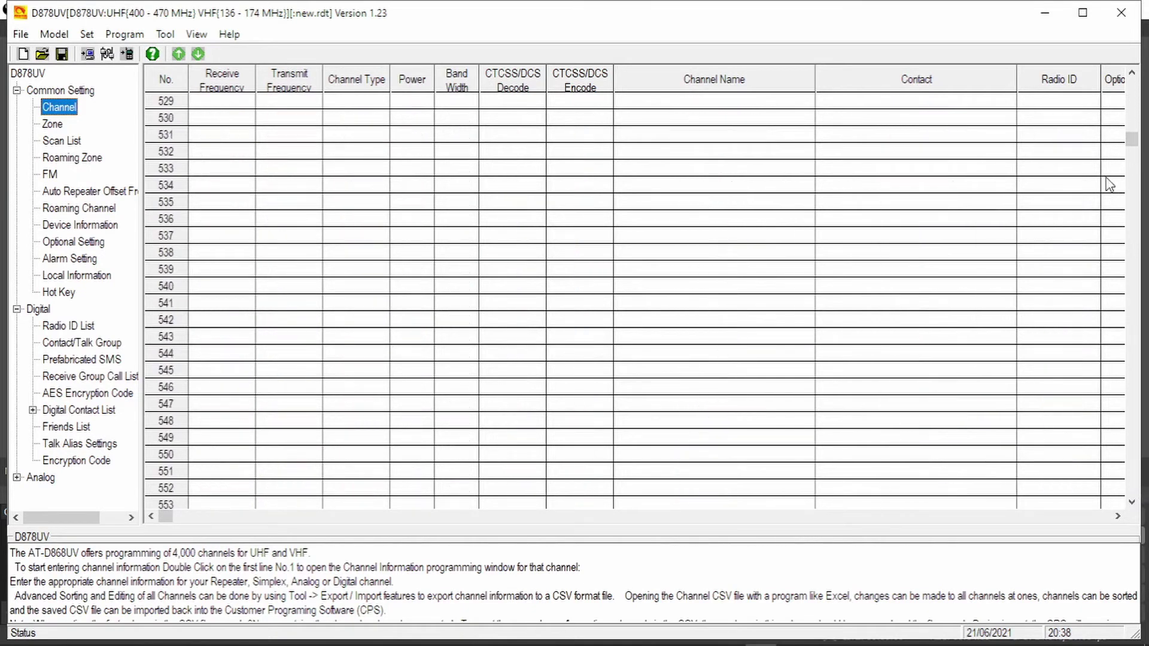
{"action": "left_click_drag", "start_coordinate": [1131, 138], "coordinate": [1135, 111]}
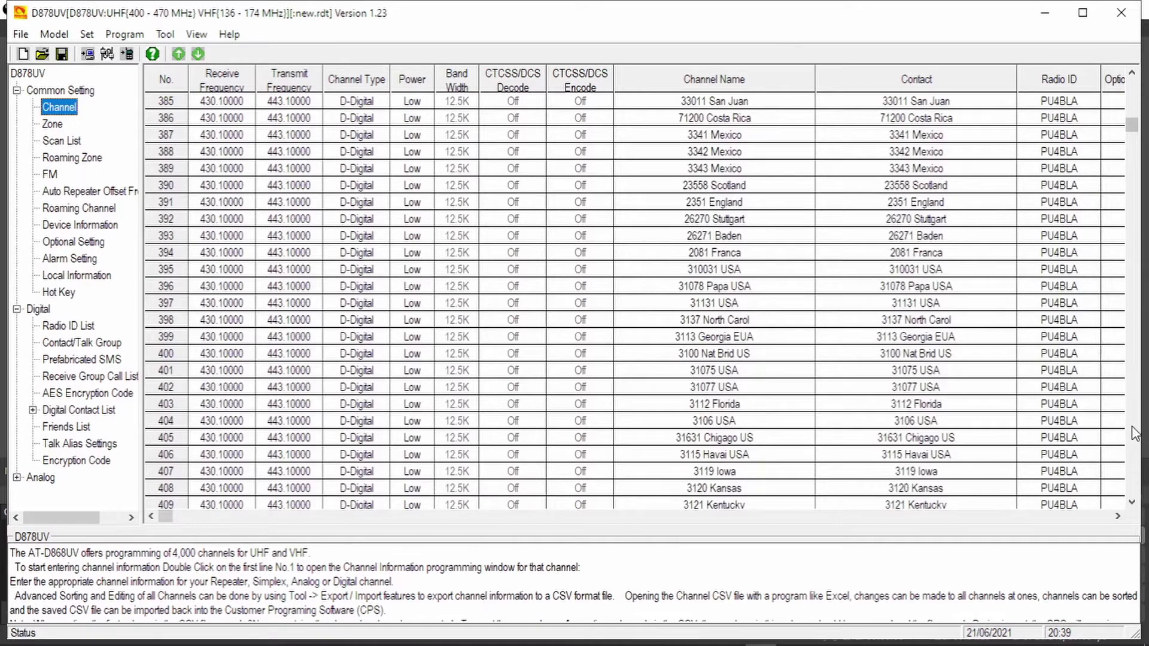
{"action": "scroll", "coordinate": [1135, 432], "scroll_direction": "down", "scroll_amount": 20}
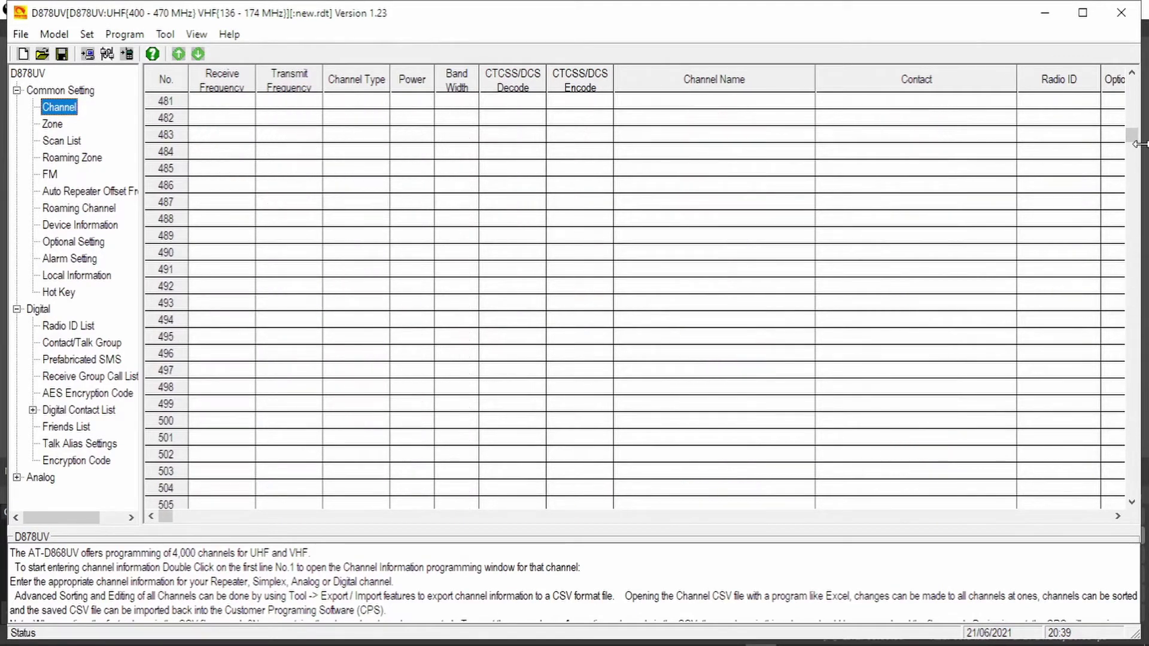
{"action": "left_click", "coordinate": [1134, 120]}
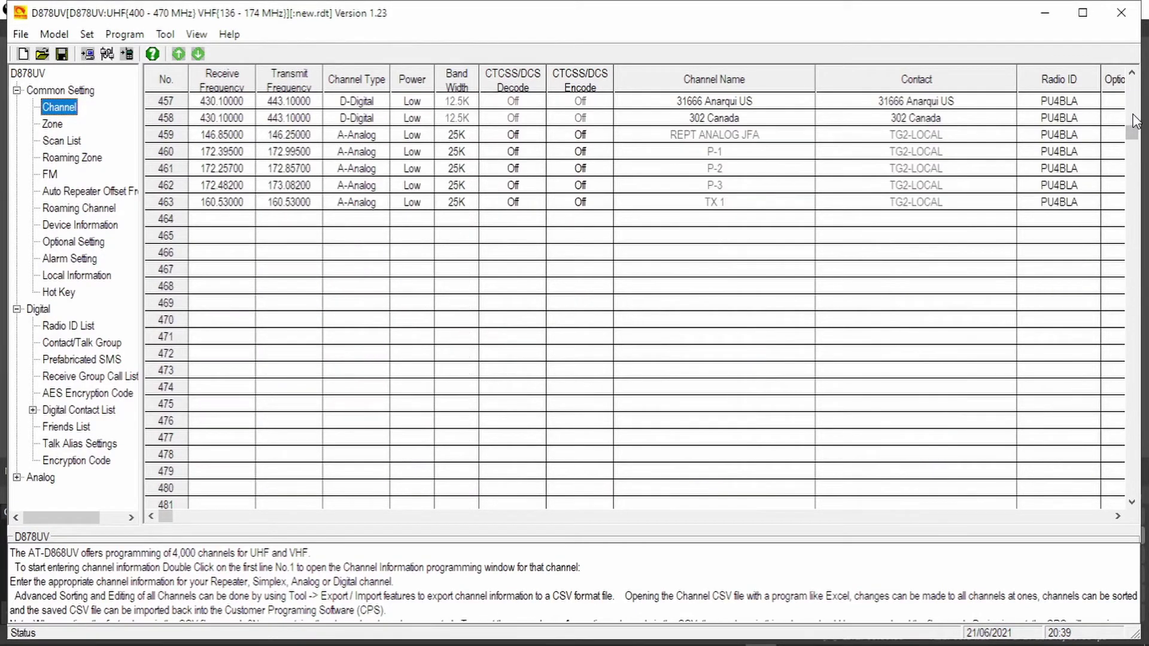
{"action": "left_click", "coordinate": [1135, 119]}
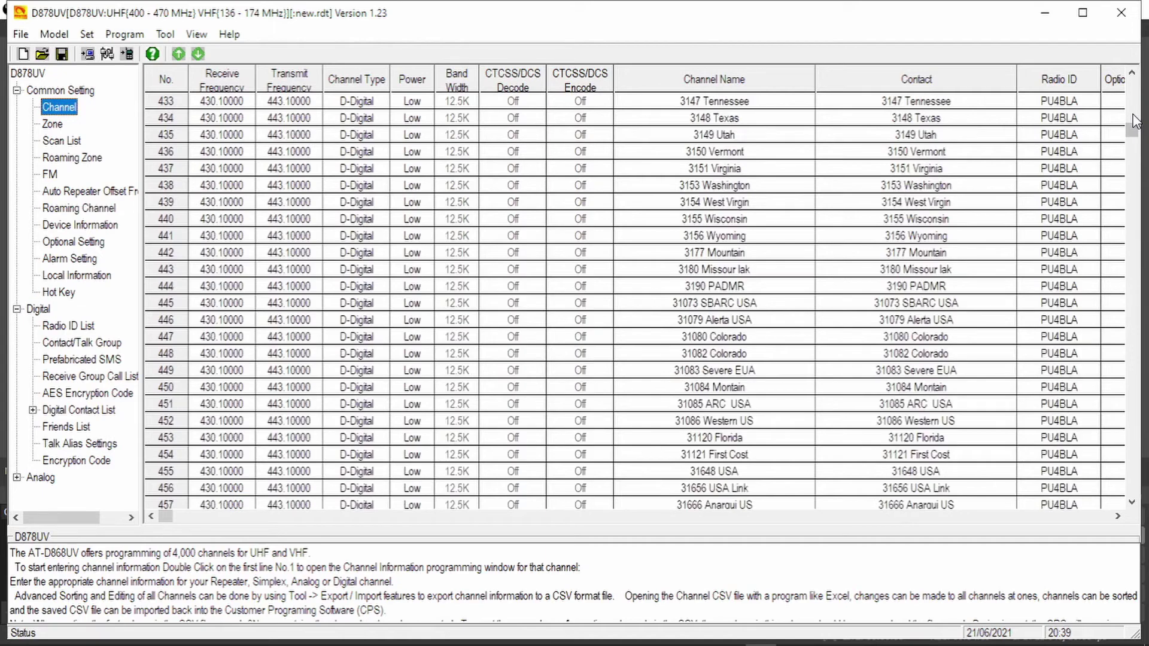
{"action": "left_click", "coordinate": [1131, 503]}
{"action": "left_click", "coordinate": [1131, 502]}
{"action": "left_click", "coordinate": [1131, 503]}
{"action": "left_click", "coordinate": [1132, 503]}
{"action": "left_click", "coordinate": [1131, 503]}
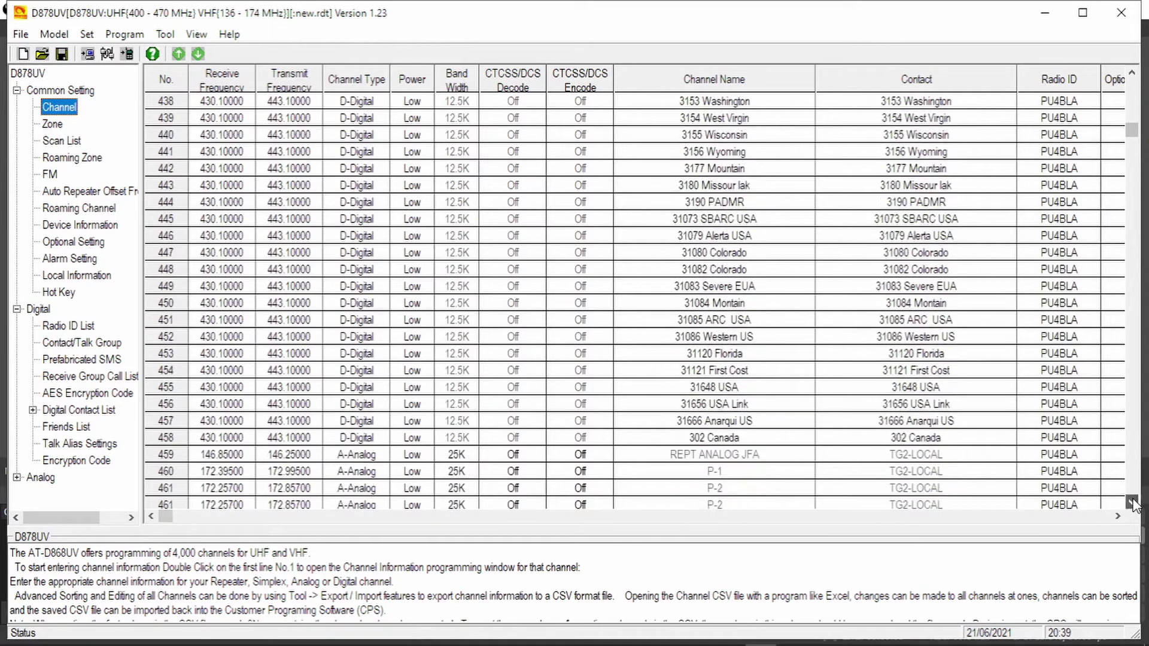
{"action": "left_click", "coordinate": [161, 443]}
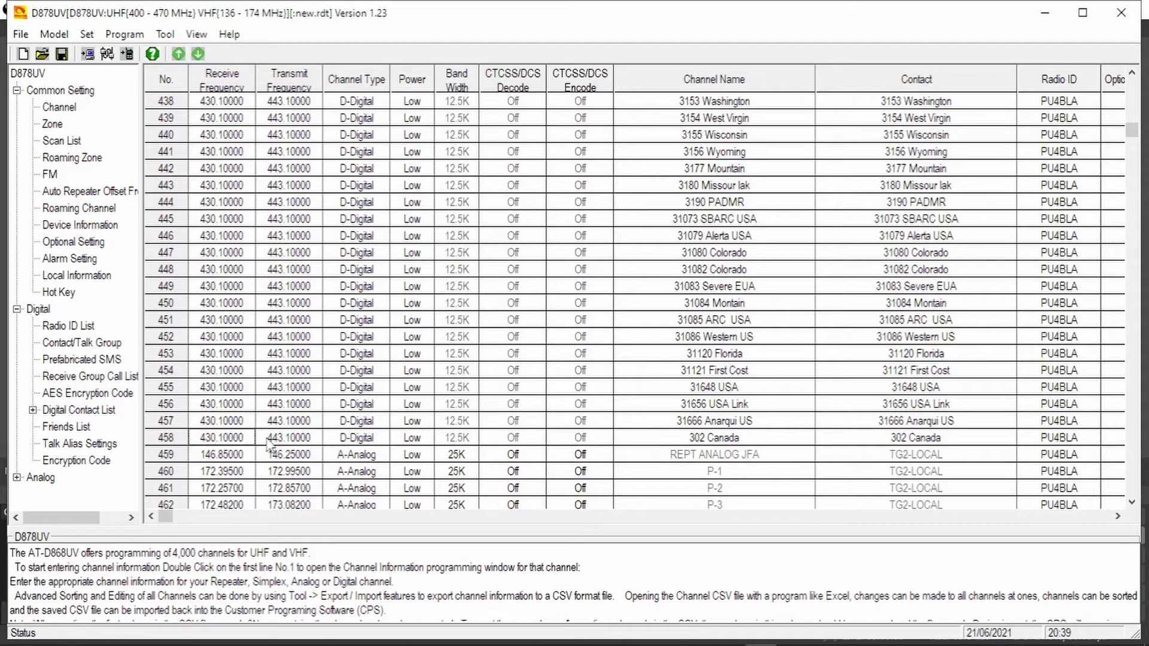
{"action": "right_click", "coordinate": [155, 438]}
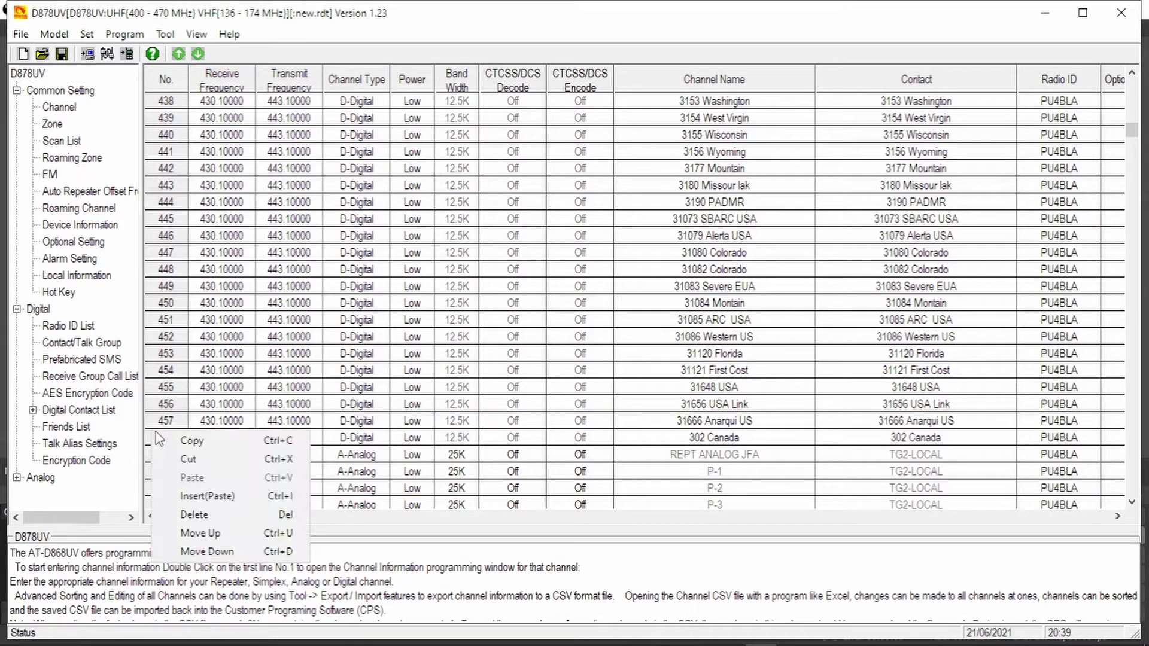
{"action": "left_click", "coordinate": [189, 446]}
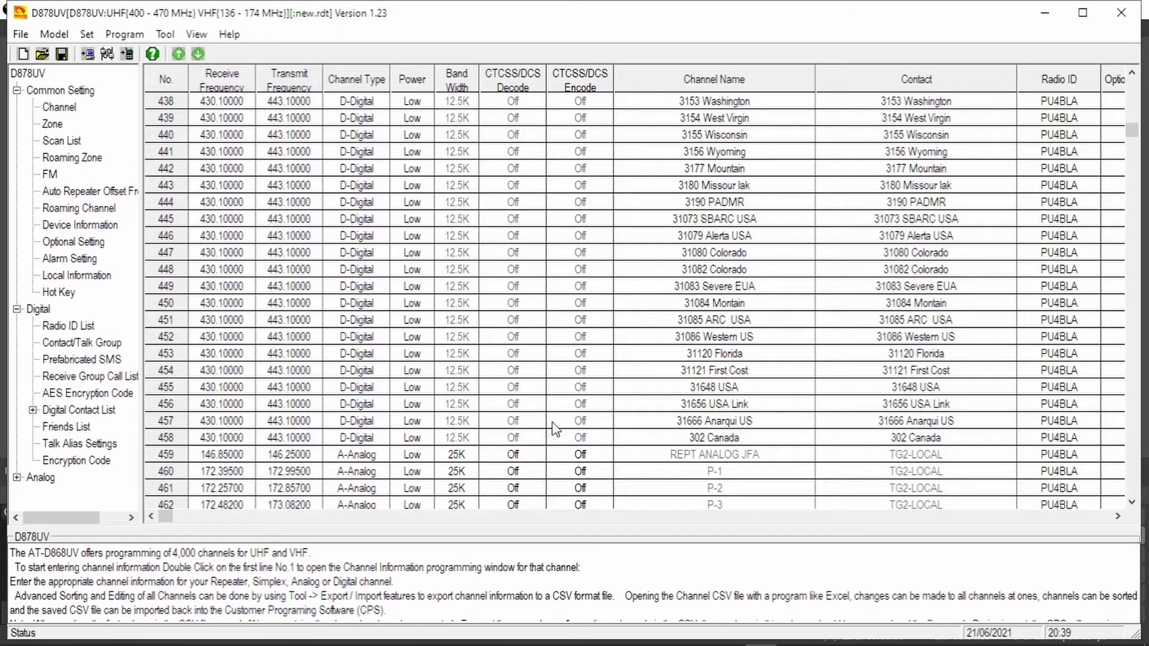
- Paste the copied channel into empty row 464, just below the TX 1 channel
{"action": "left_click", "coordinate": [1131, 503]}
{"action": "double_click", "coordinate": [1131, 502]}
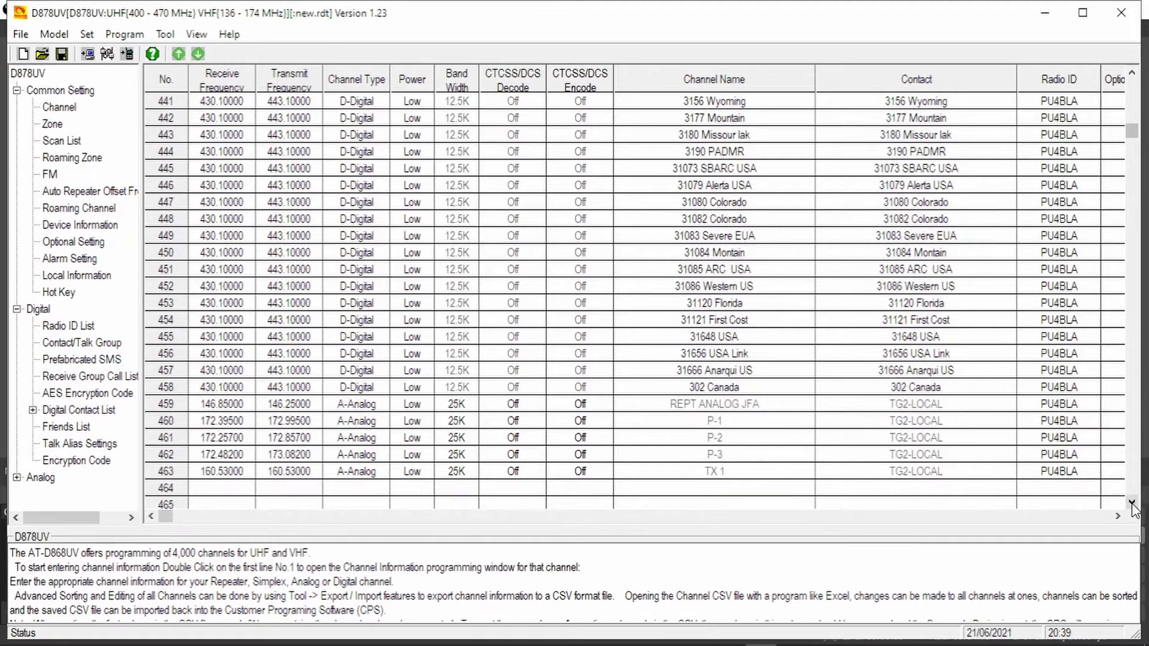
{"action": "left_click", "coordinate": [166, 487]}
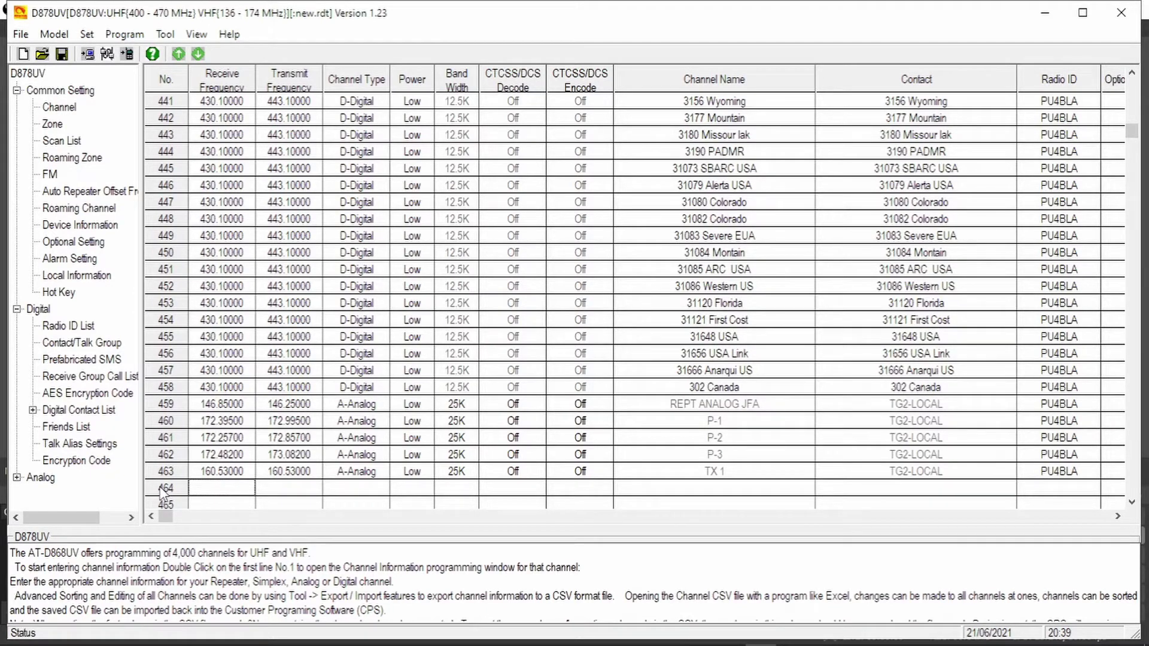
{"action": "right_click", "coordinate": [163, 493]}
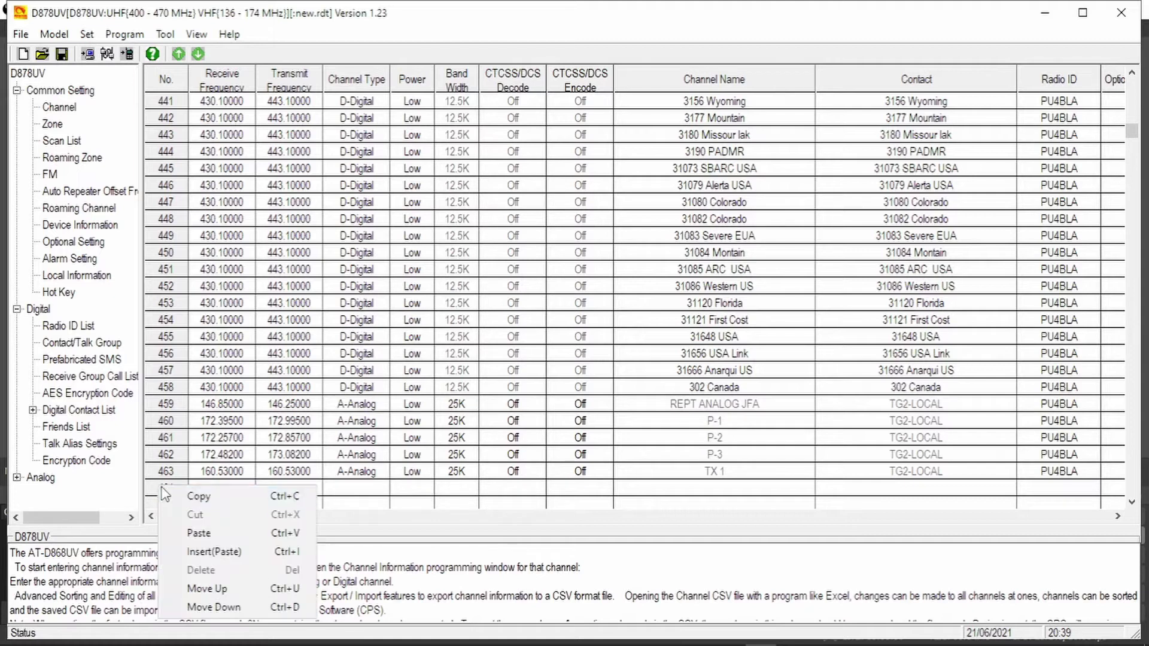
{"action": "left_click", "coordinate": [201, 533]}
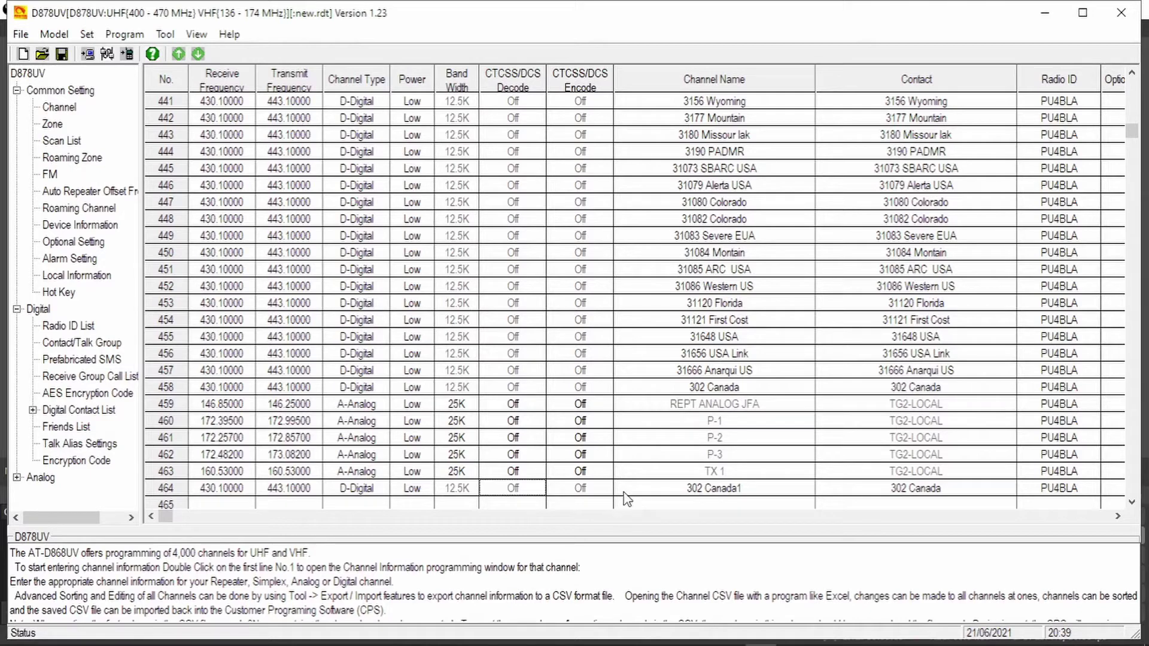
- Rename channel 464 as TRISTATE
{"action": "double_click", "coordinate": [721, 490]}
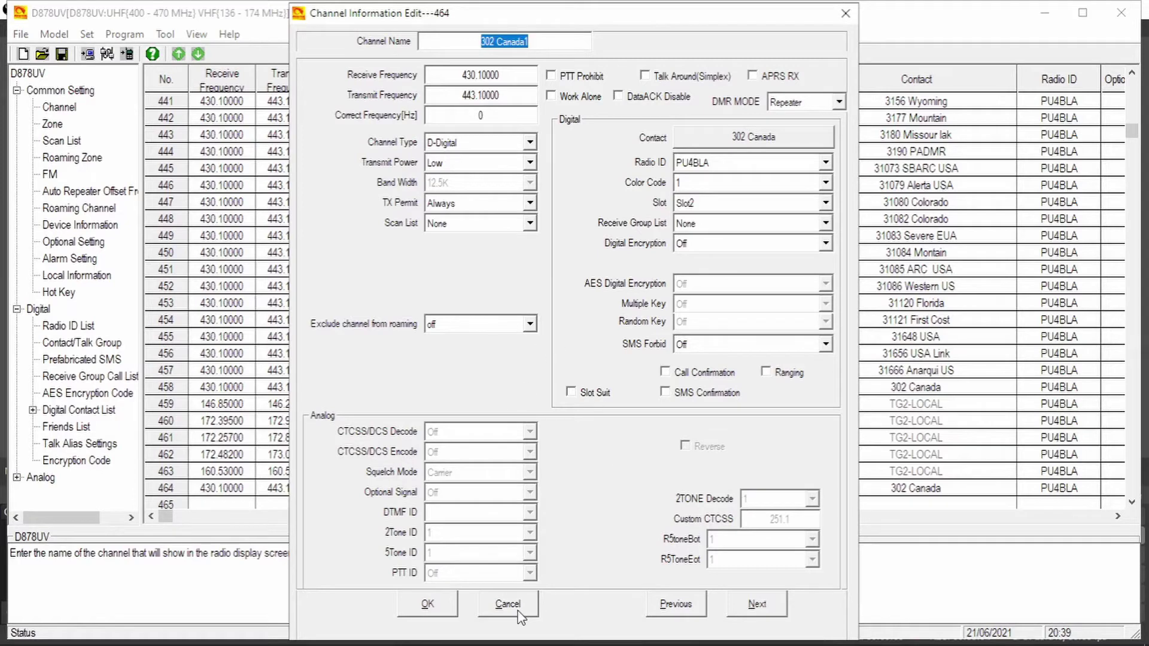
{"action": "type", "text": "TRIS"}
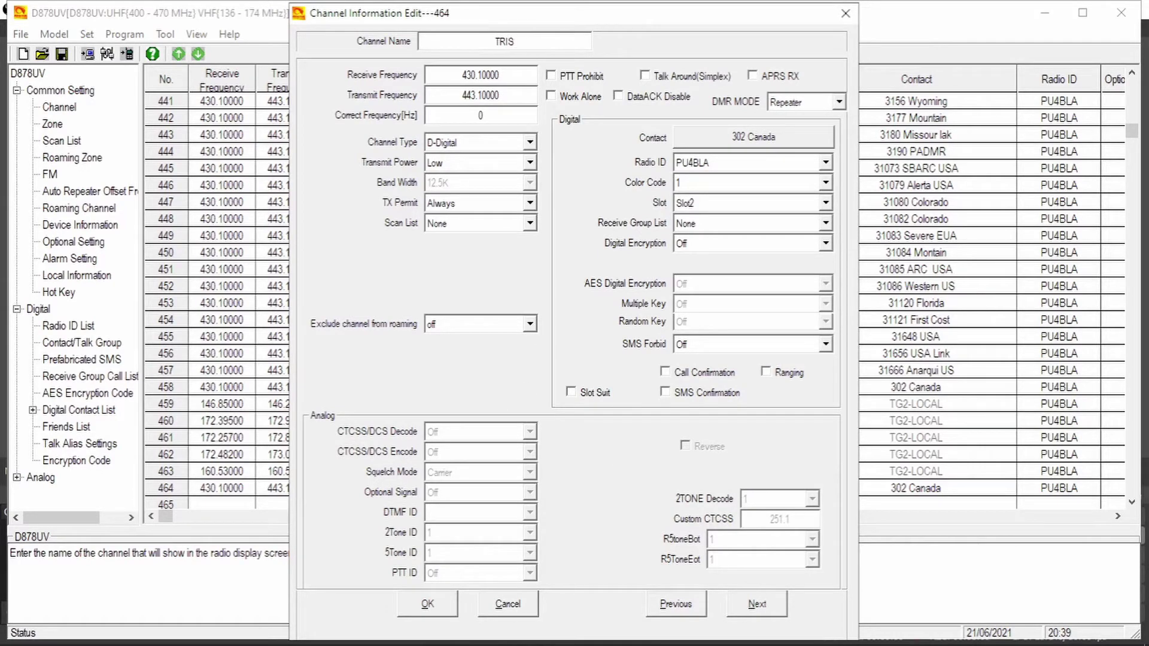
{"action": "type", "text": "TATE"}
{"action": "left_click", "coordinate": [428, 605]}
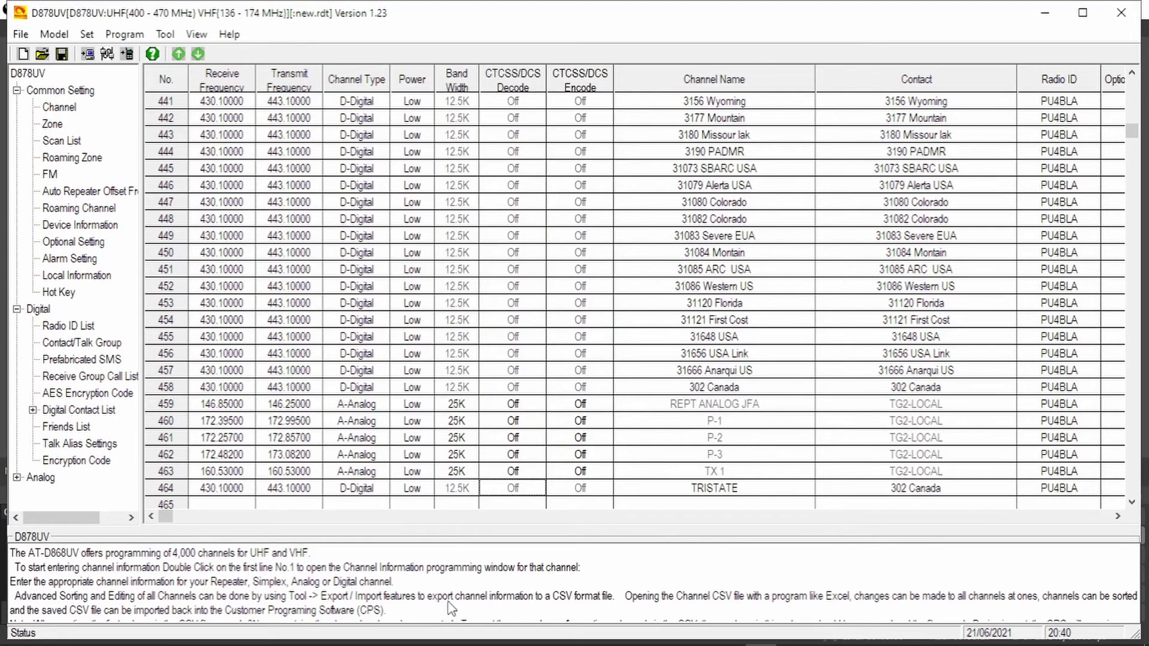
- Assign the NY-TRISTATE talk group as the contact of channel 464, TRISTATE
{"action": "scroll", "coordinate": [718, 501], "scroll_direction": "down", "scroll_amount": 1}
{"action": "double_click", "coordinate": [754, 442]}
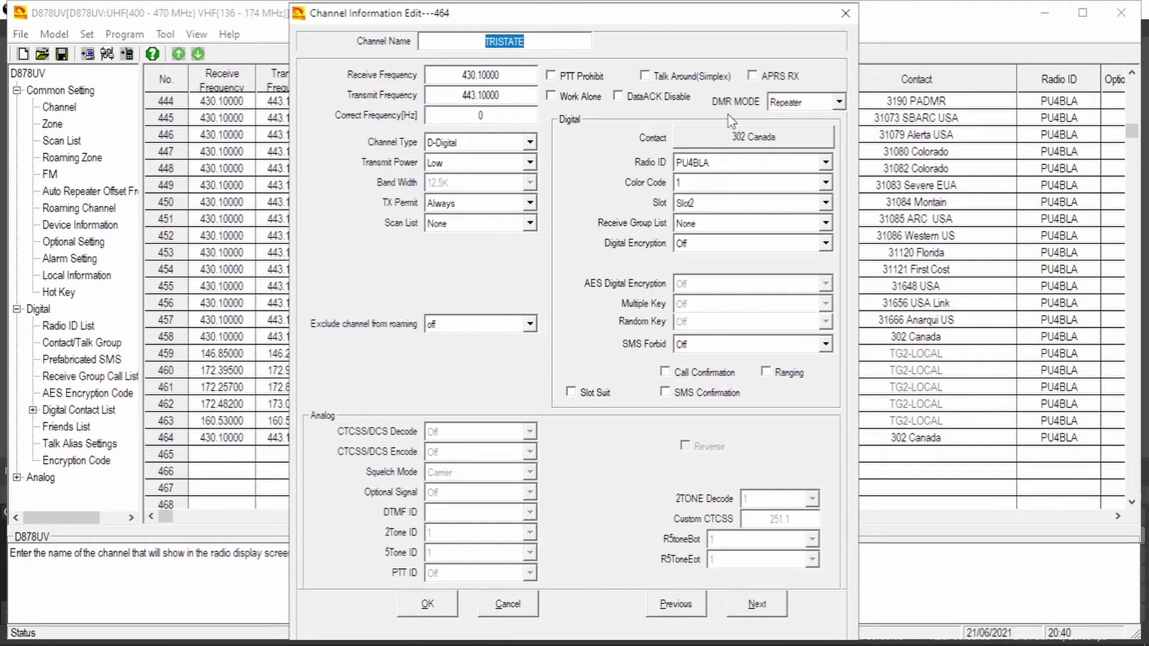
{"action": "left_click", "coordinate": [778, 143]}
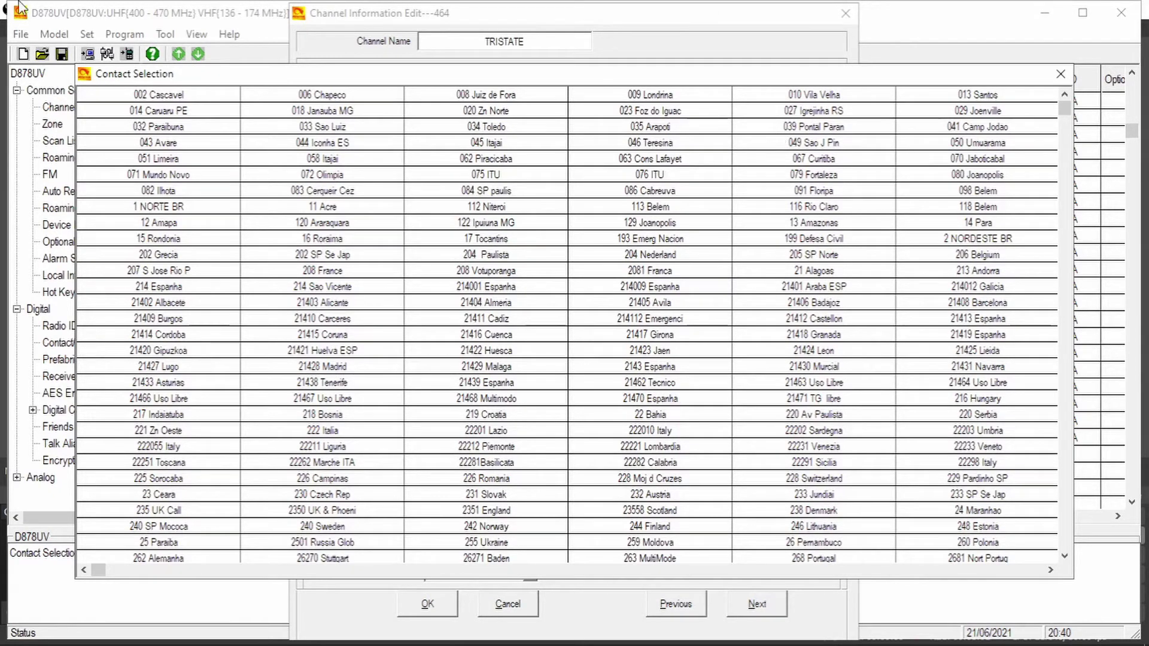
{"action": "left_click", "coordinate": [1064, 557]}
{"action": "left_click", "coordinate": [1065, 556]}
{"action": "left_click", "coordinate": [1064, 556]}
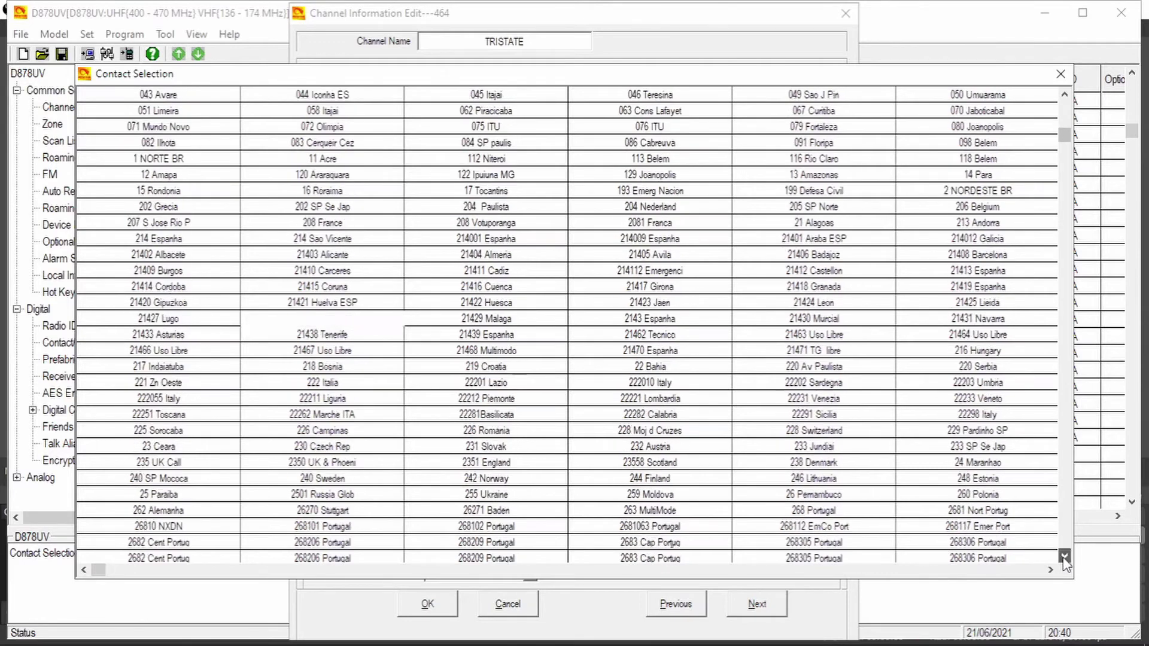
{"action": "left_click", "coordinate": [1064, 557]}
{"action": "left_click", "coordinate": [1065, 556]}
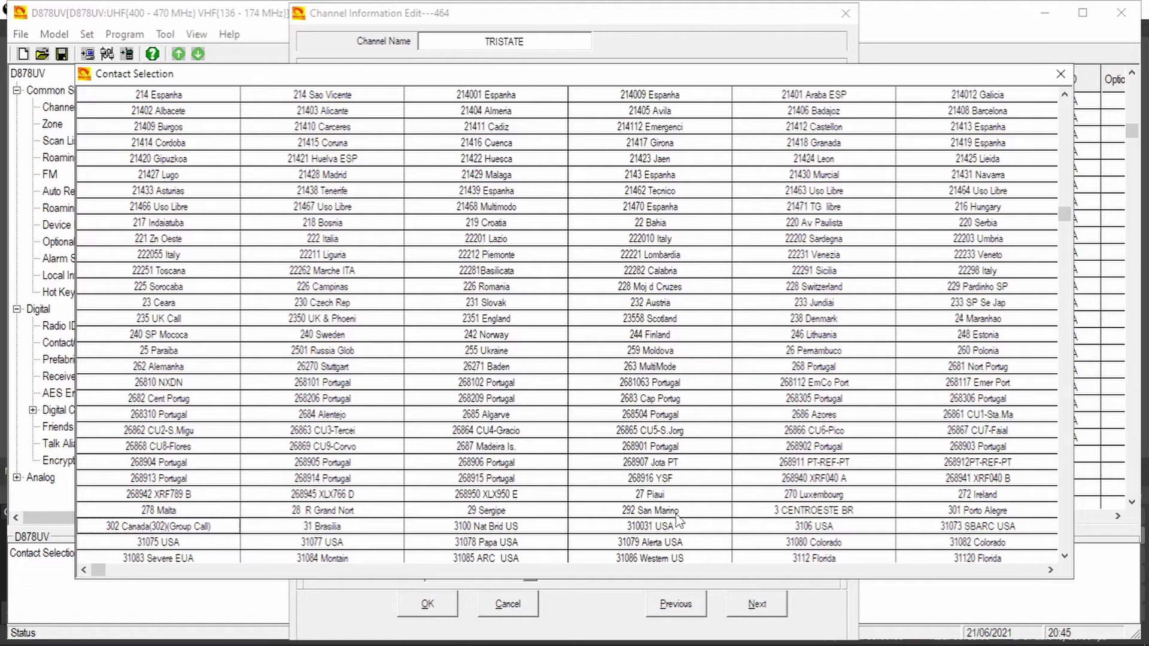
{"action": "left_click", "coordinate": [1064, 556]}
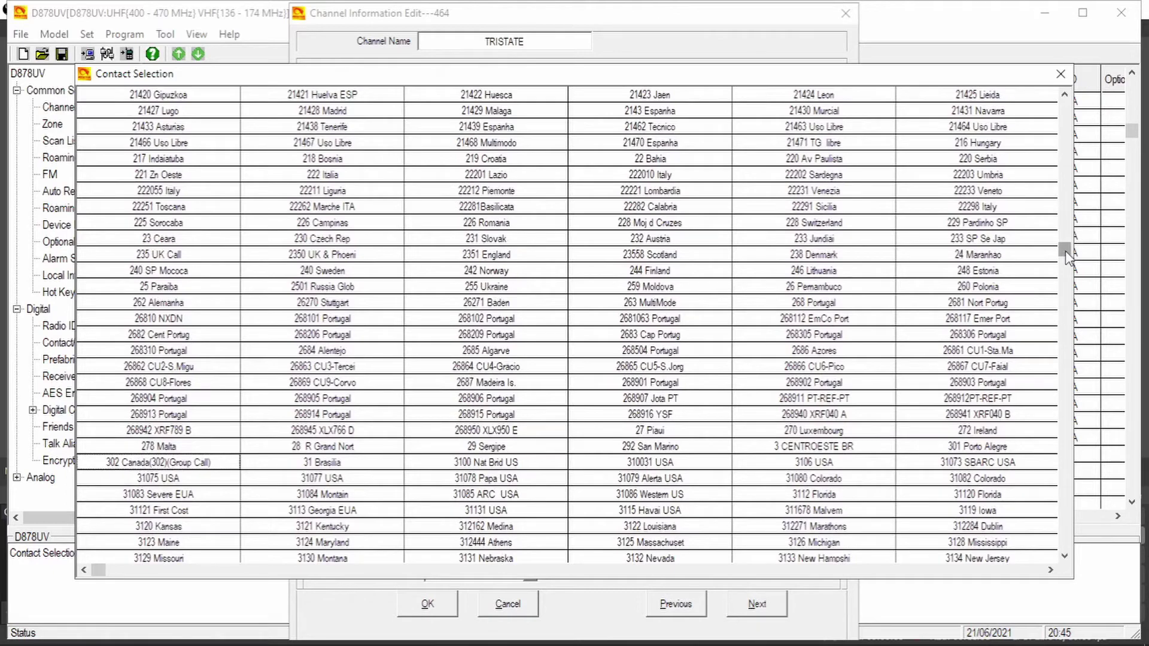
{"action": "left_click_drag", "start_coordinate": [1065, 250], "coordinate": [1132, 553]}
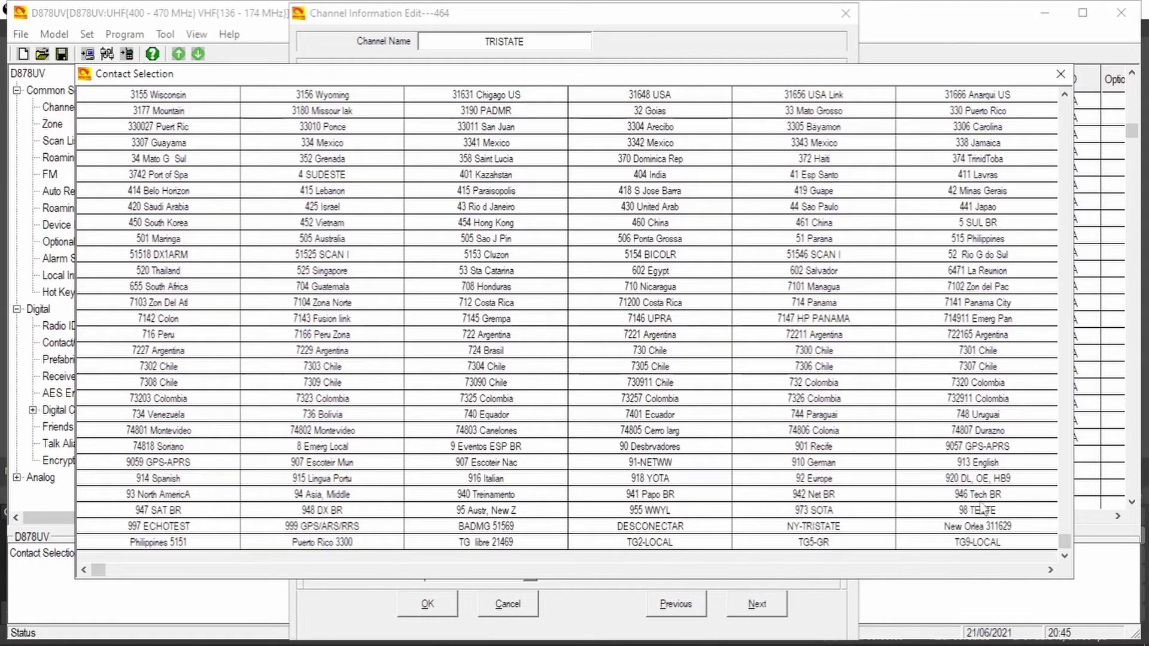
{"action": "double_click", "coordinate": [812, 527]}
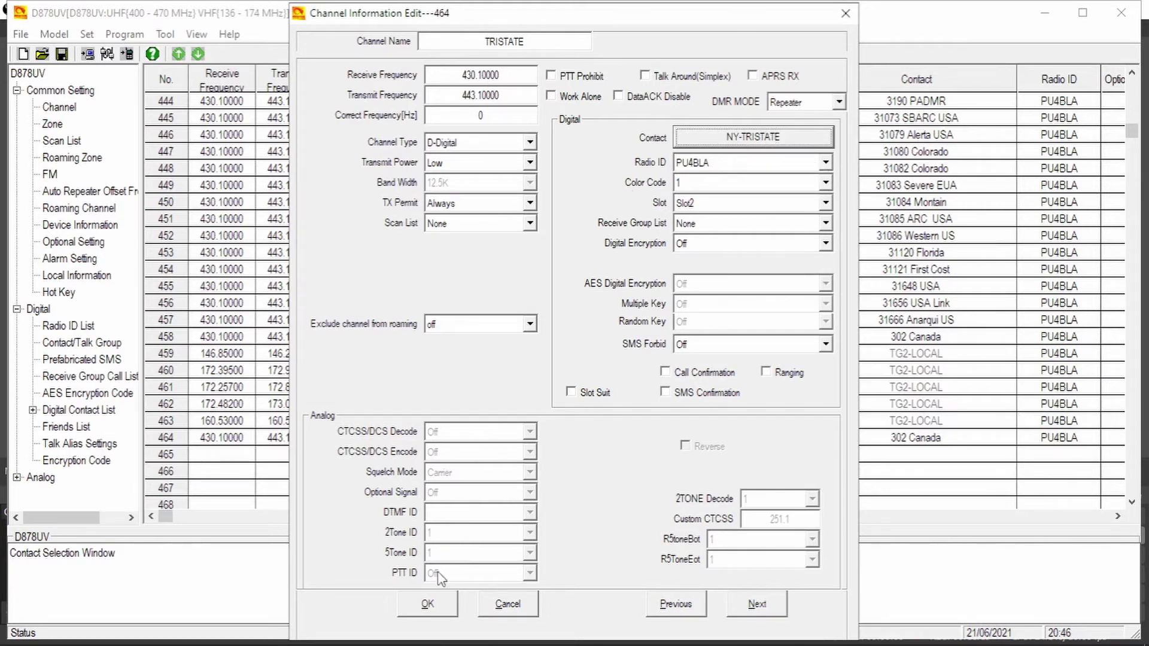
{"action": "left_click", "coordinate": [428, 610]}
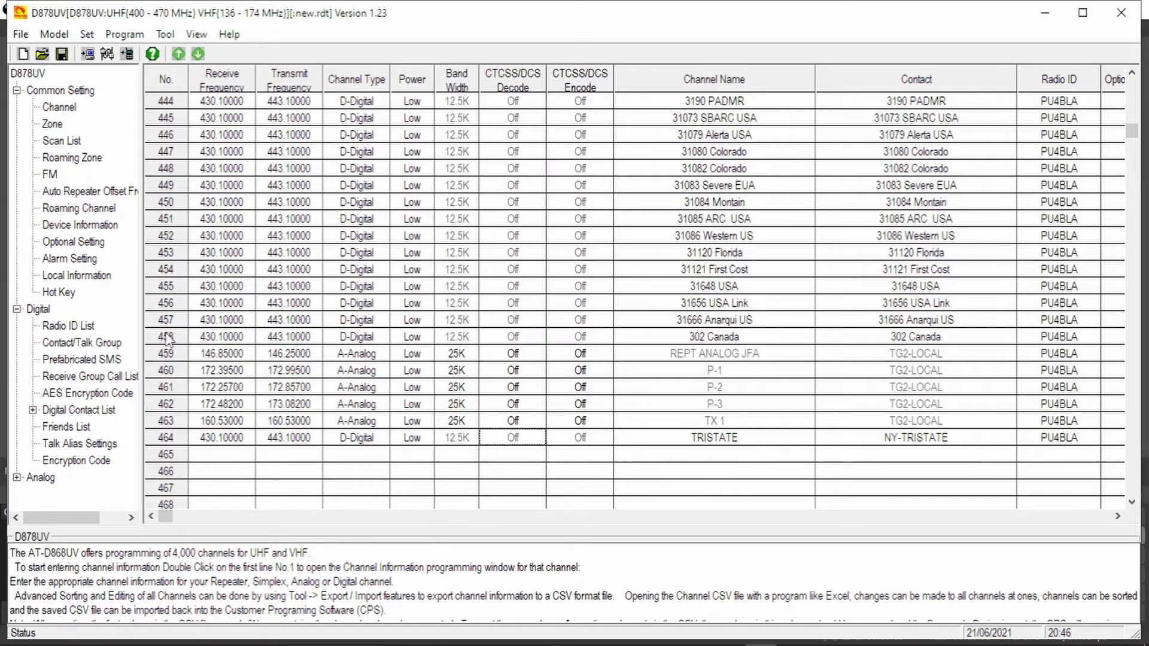
- Add channel 464, TRISTATE, to the channel members of zone 10, EUA 2
{"action": "left_click", "coordinate": [54, 126]}
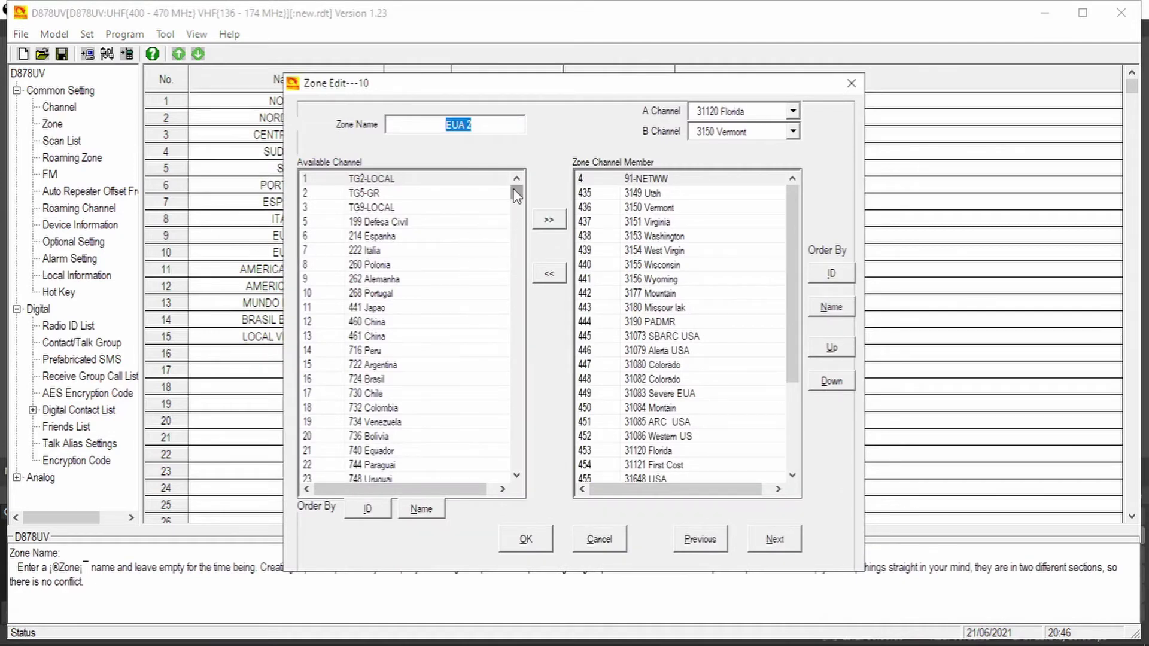
{"action": "left_click_drag", "start_coordinate": [517, 195], "coordinate": [544, 468]}
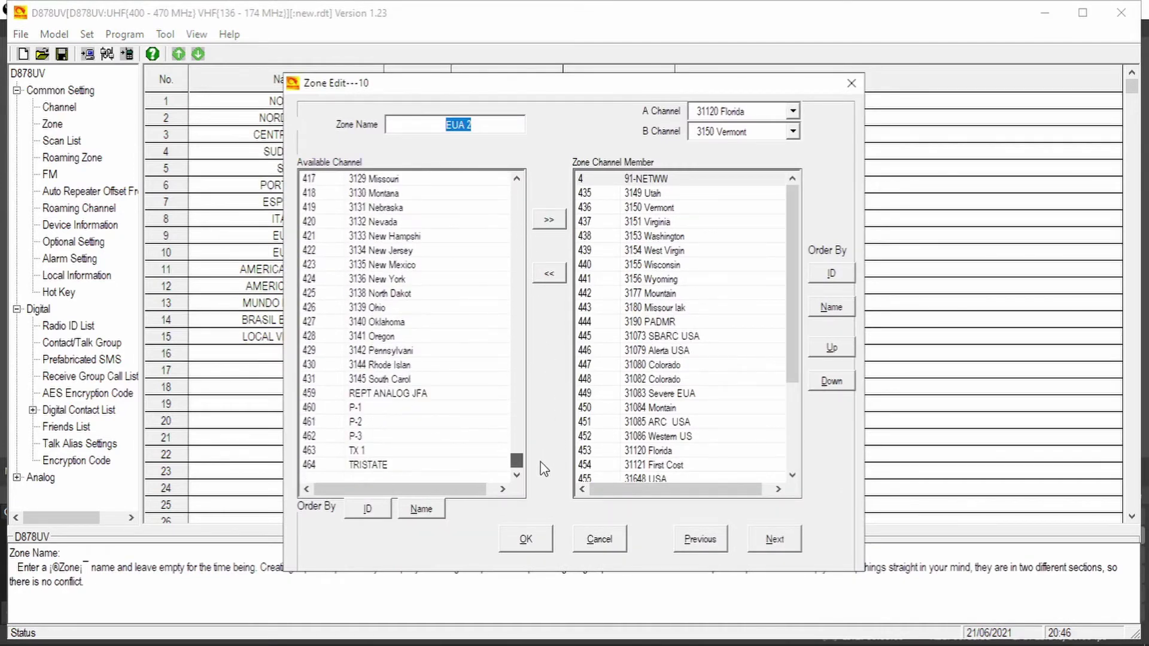
{"action": "left_click", "coordinate": [369, 465]}
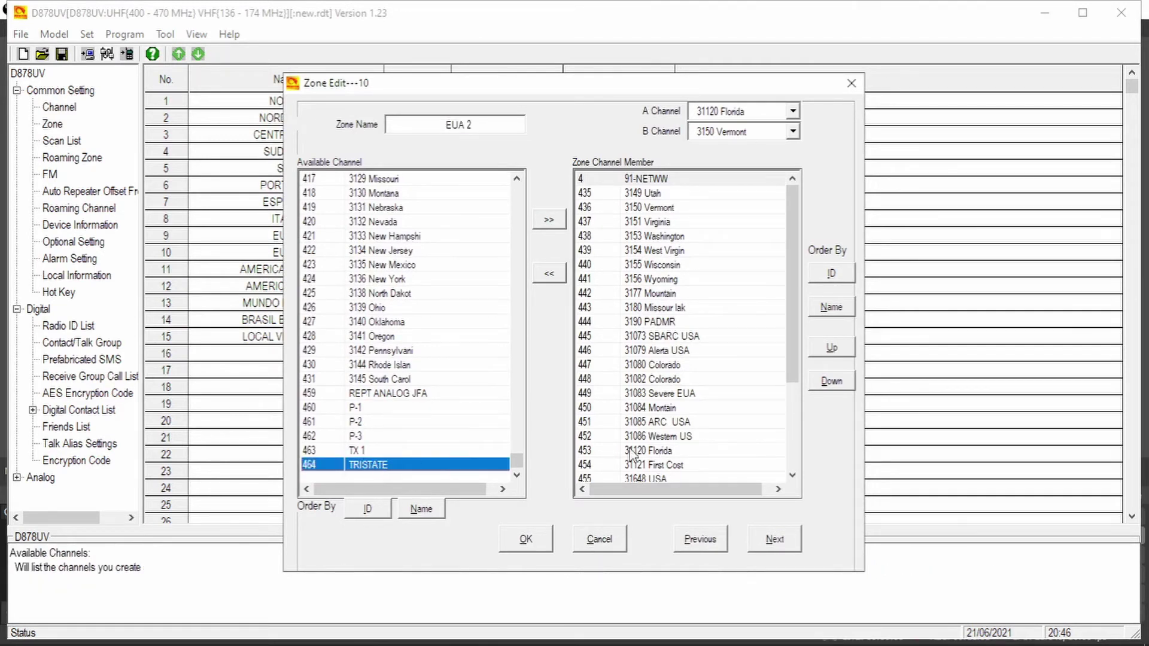
{"action": "left_click", "coordinate": [548, 220]}
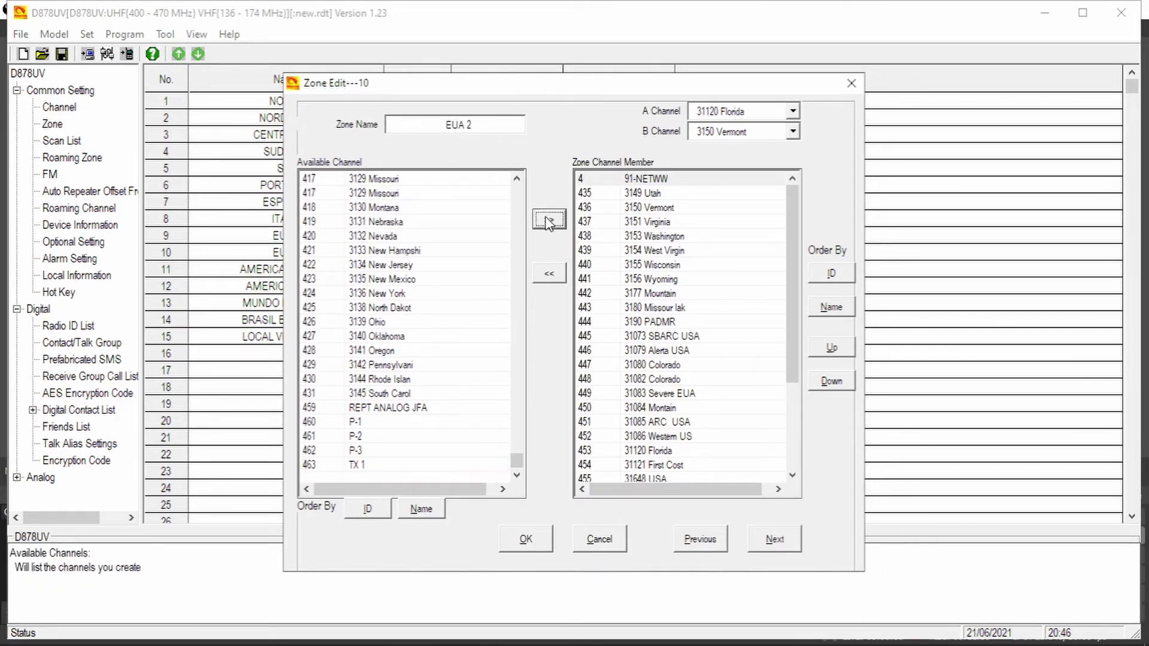
{"action": "left_click_drag", "start_coordinate": [788, 298], "coordinate": [821, 440]}
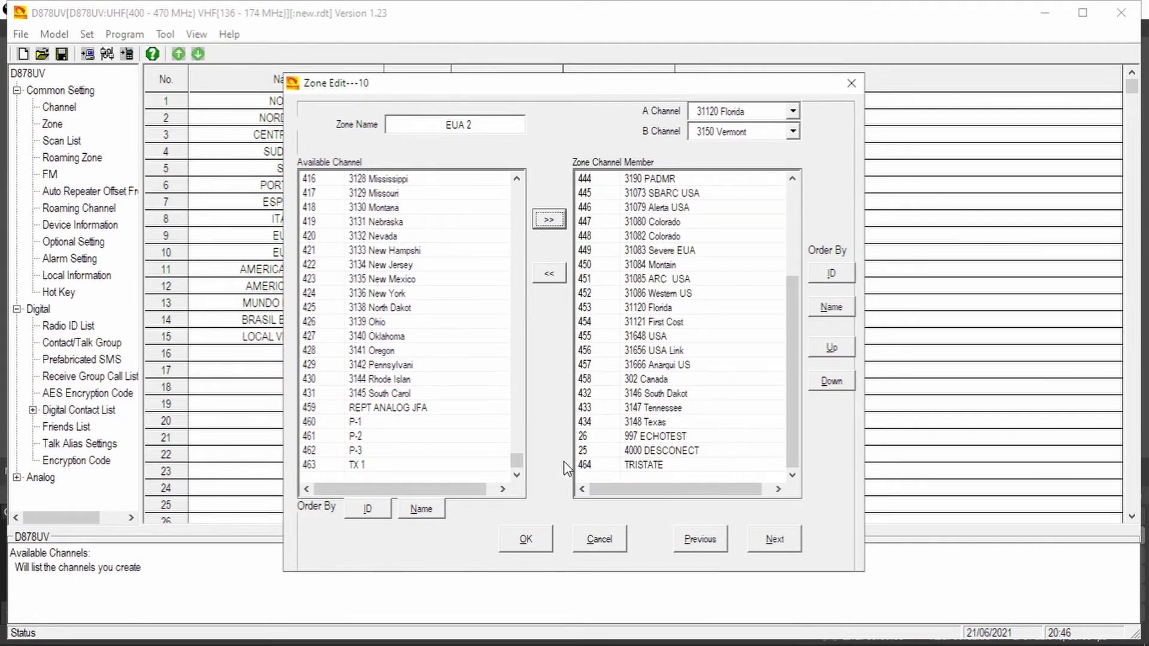
{"action": "left_click", "coordinate": [526, 540]}
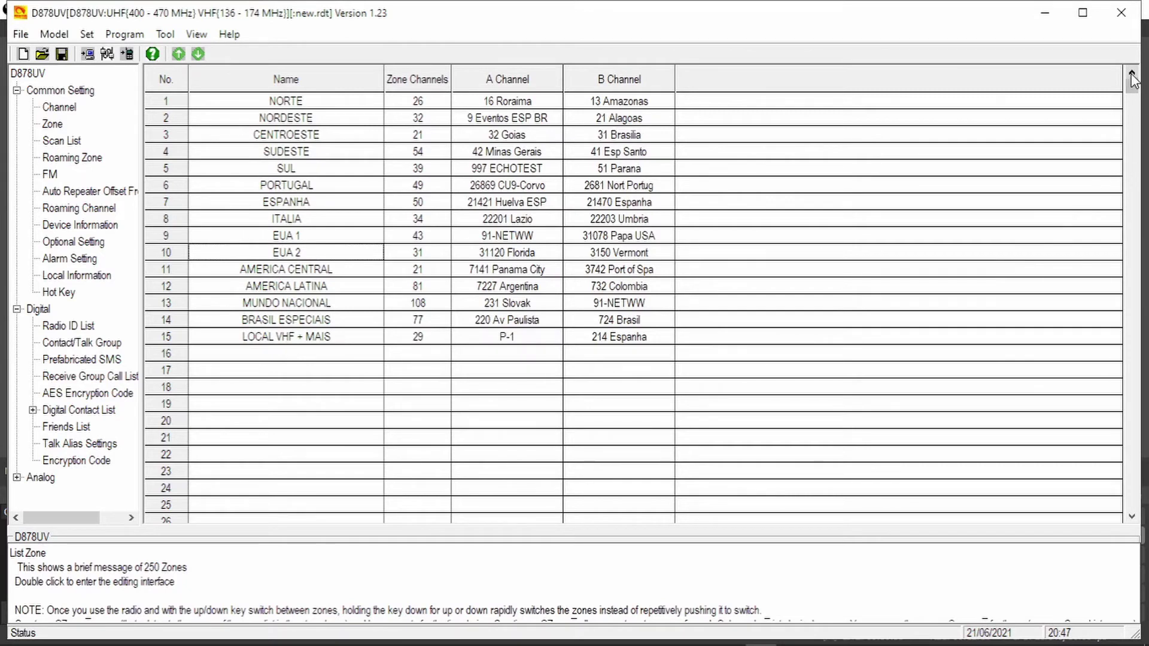
- Examine the channel members assigned to zone 1, NORTE, and zone 2, NORDESTE, without changing either zone
{"action": "double_click", "coordinate": [286, 100]}
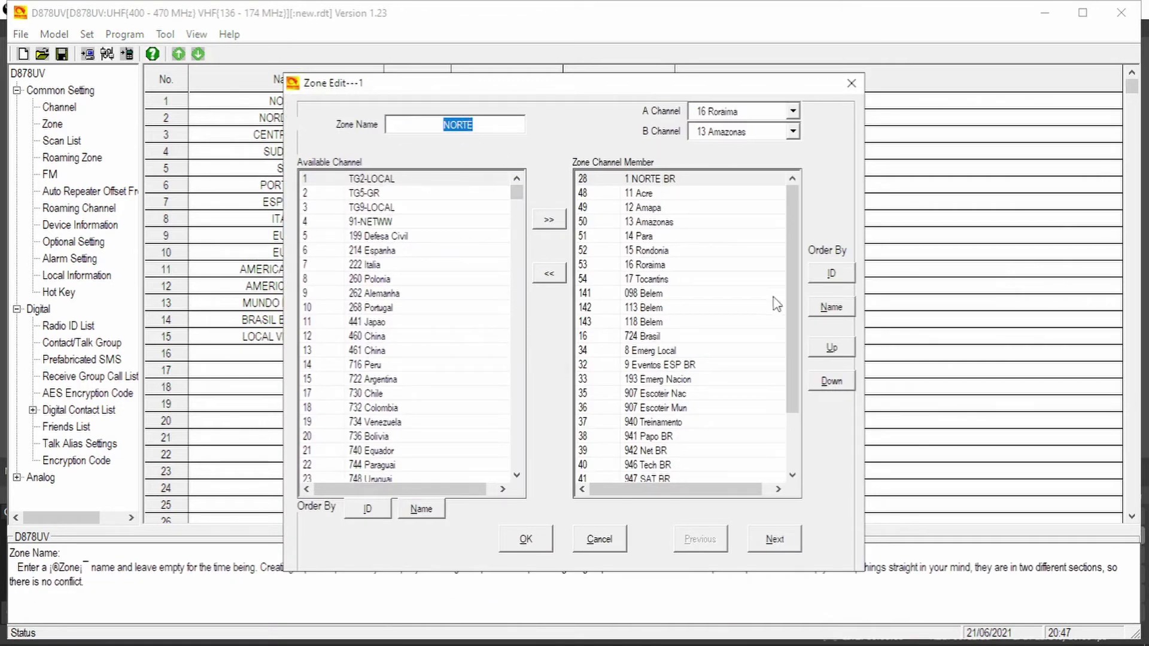
{"action": "left_click_drag", "start_coordinate": [796, 198], "coordinate": [817, 216]}
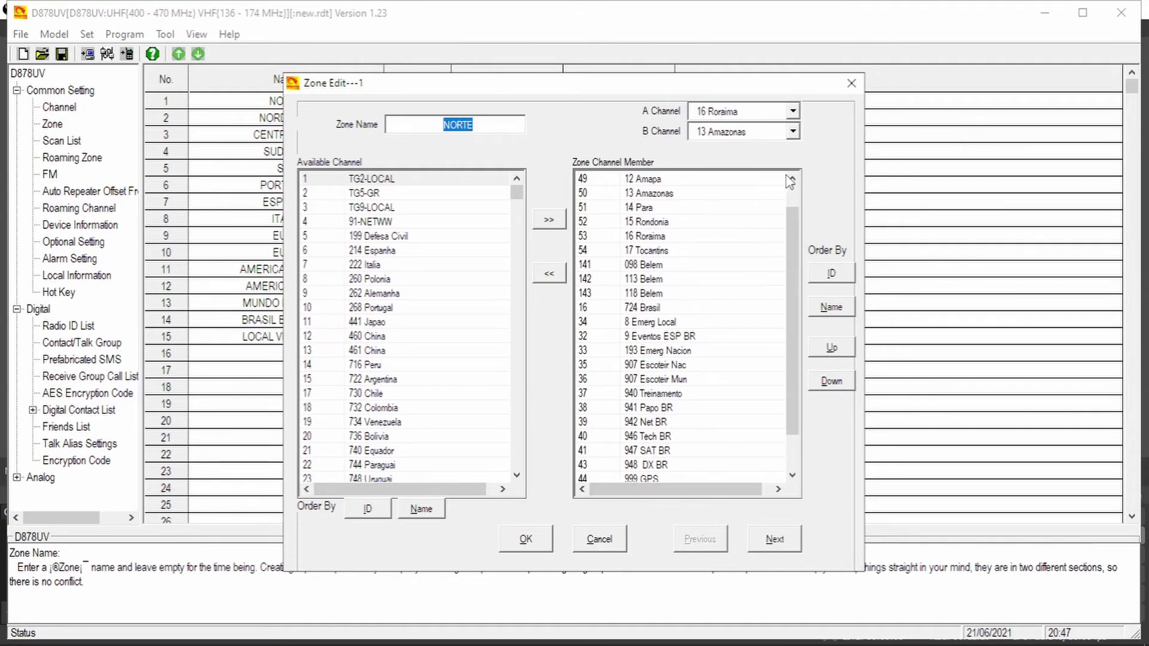
{"action": "left_click", "coordinate": [851, 83]}
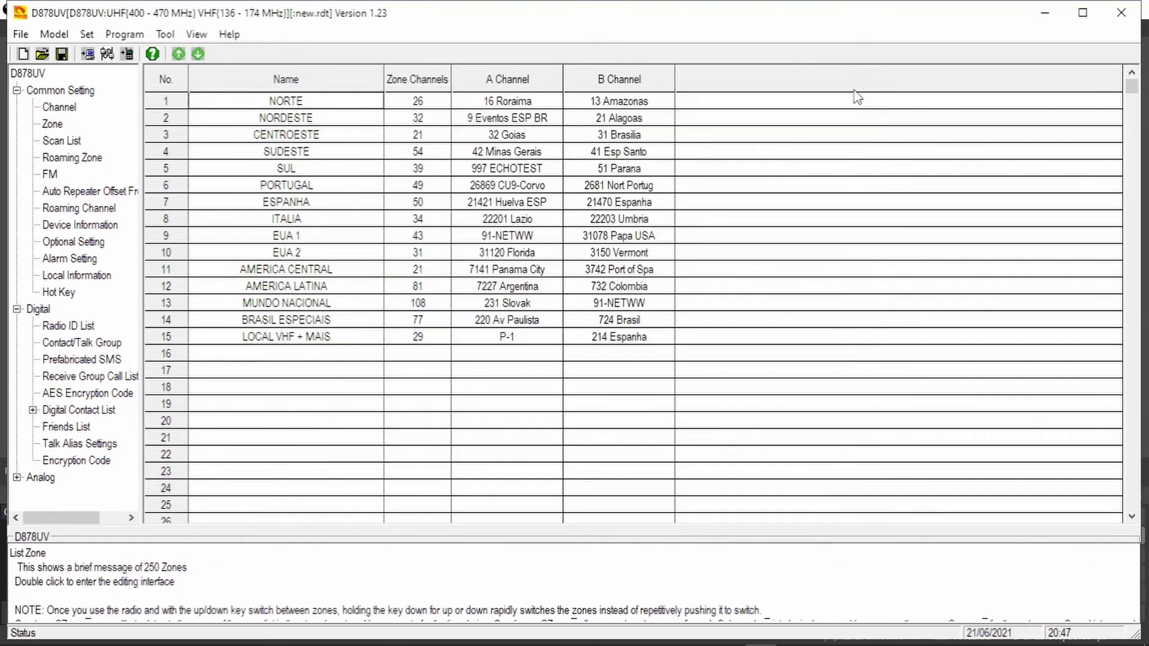
{"action": "double_click", "coordinate": [293, 121]}
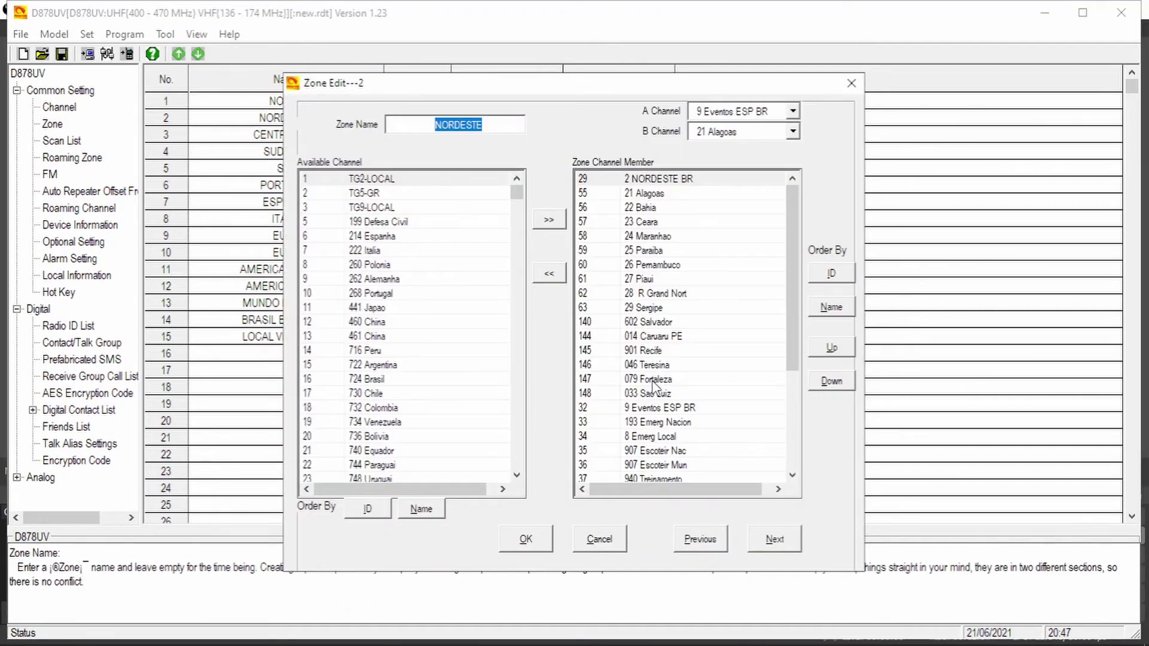
{"action": "left_click", "coordinate": [850, 83]}
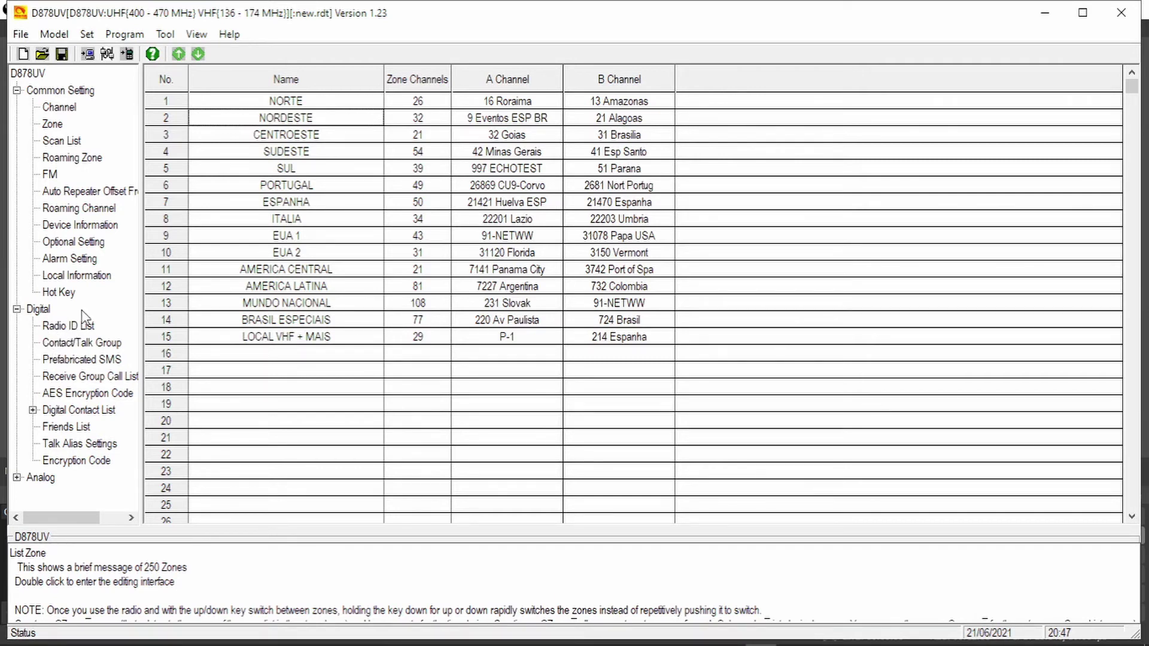
- Review the radio's optional settings for work mode, VOX, STE, FM, power save, key functions, other options and digital functions
{"action": "left_click", "coordinate": [70, 244]}
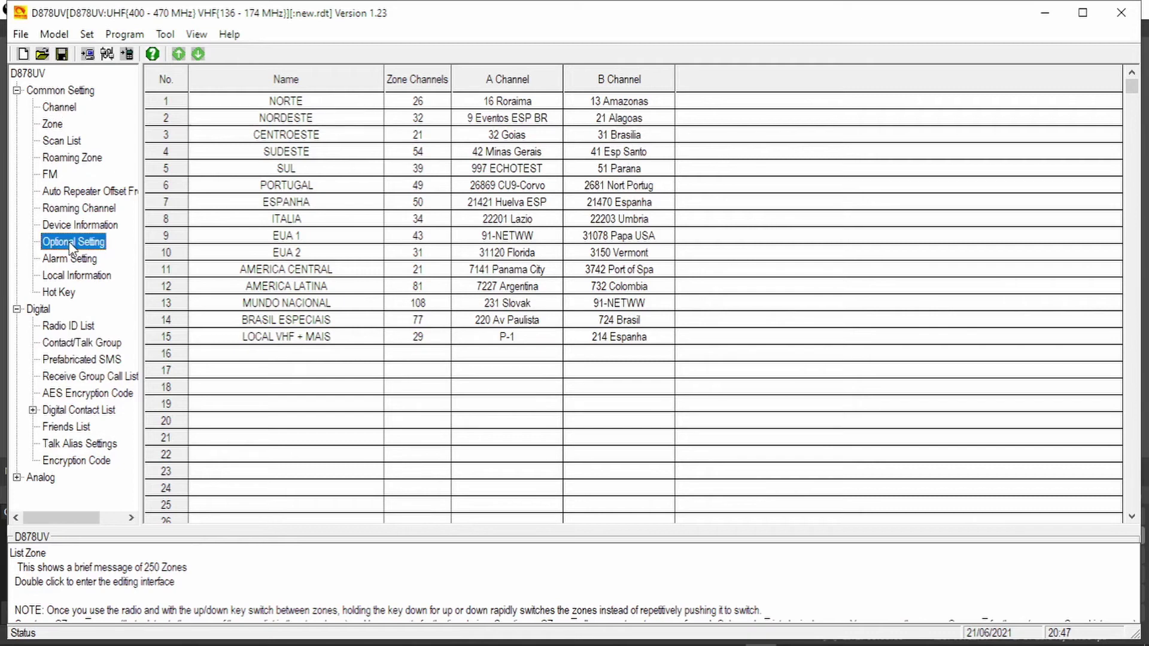
{"action": "double_click", "coordinate": [70, 246]}
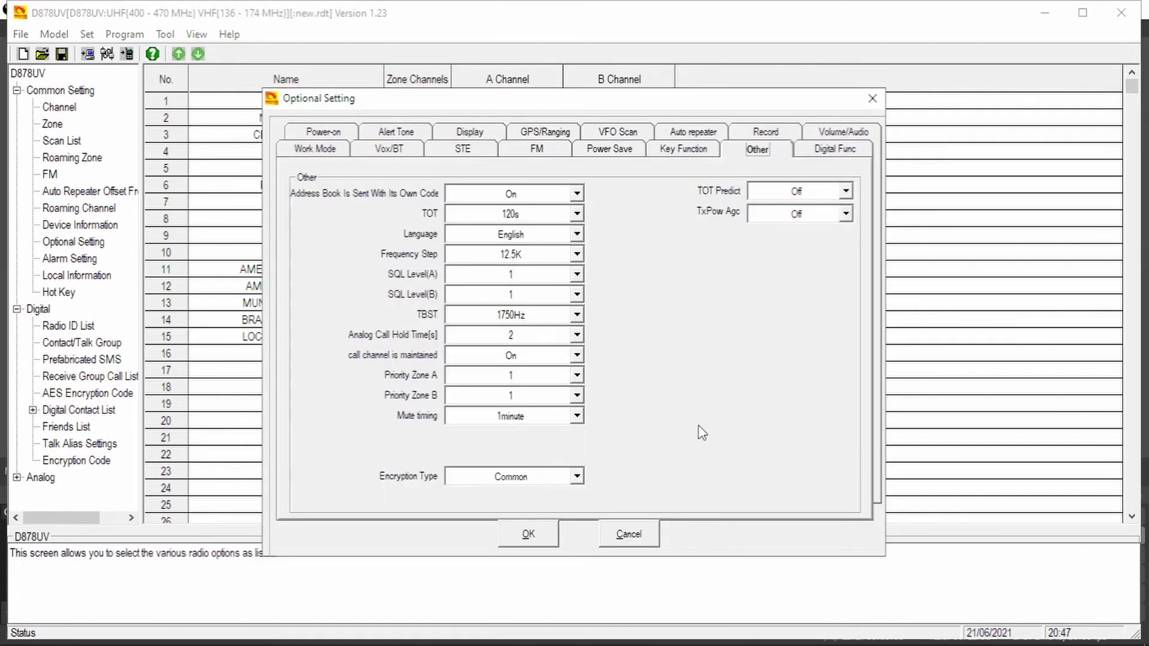
{"action": "left_click", "coordinate": [316, 153]}
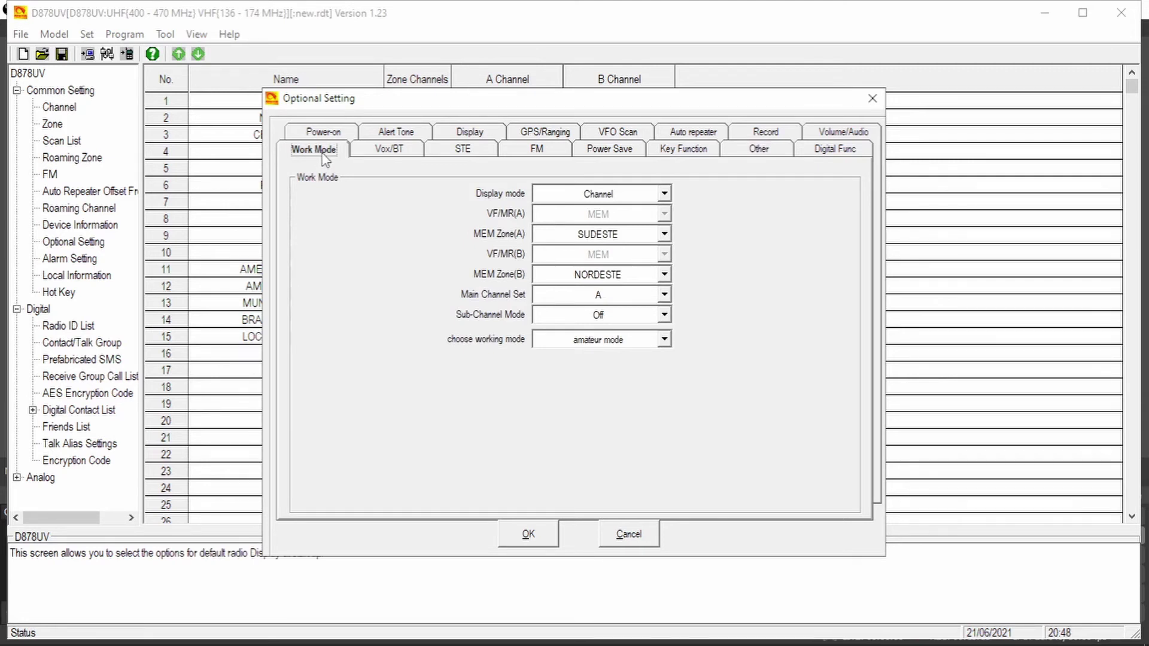
{"action": "left_click", "coordinate": [389, 151]}
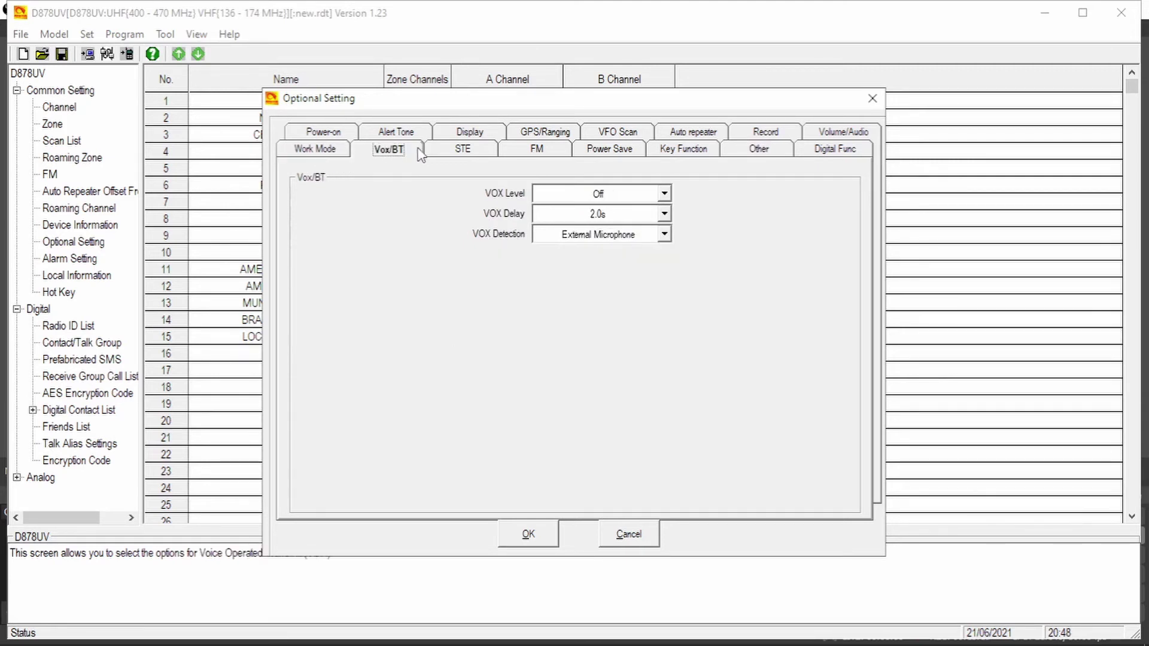
{"action": "left_click", "coordinate": [462, 152]}
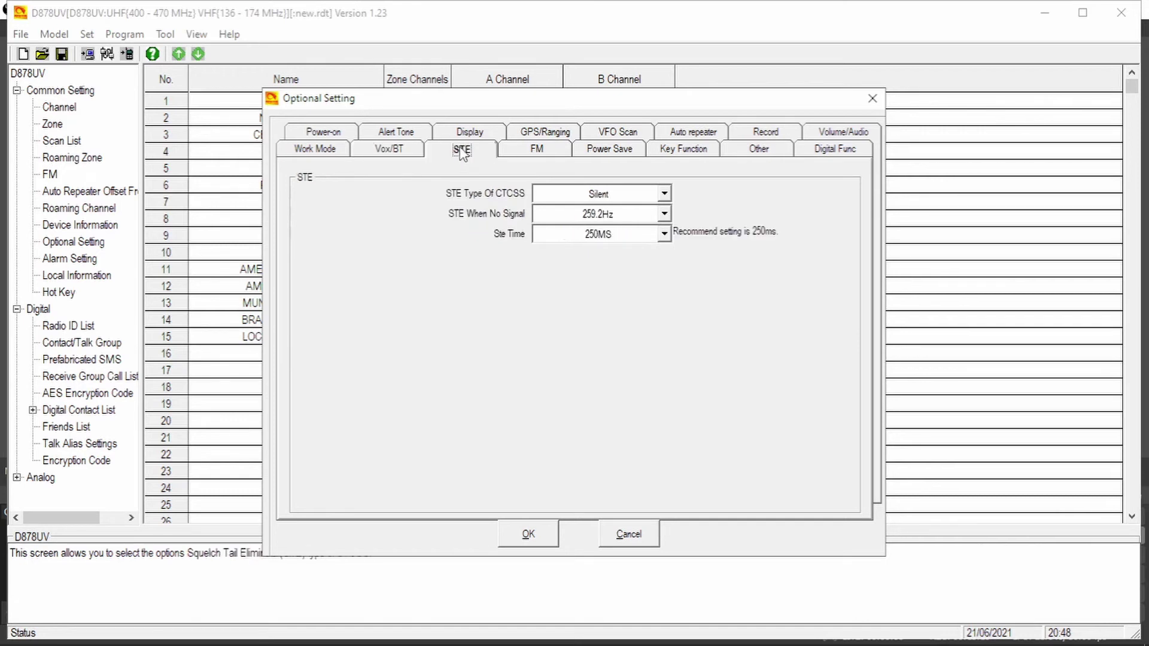
{"action": "left_click", "coordinate": [538, 154]}
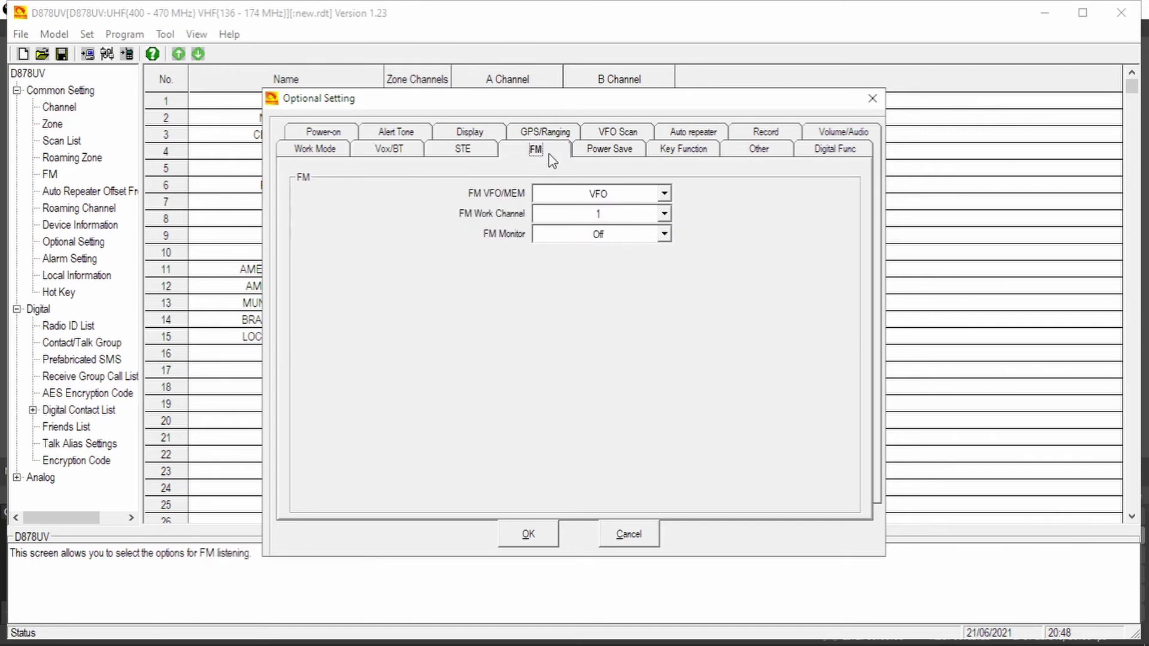
{"action": "left_click", "coordinate": [614, 155]}
{"action": "left_click", "coordinate": [680, 156]}
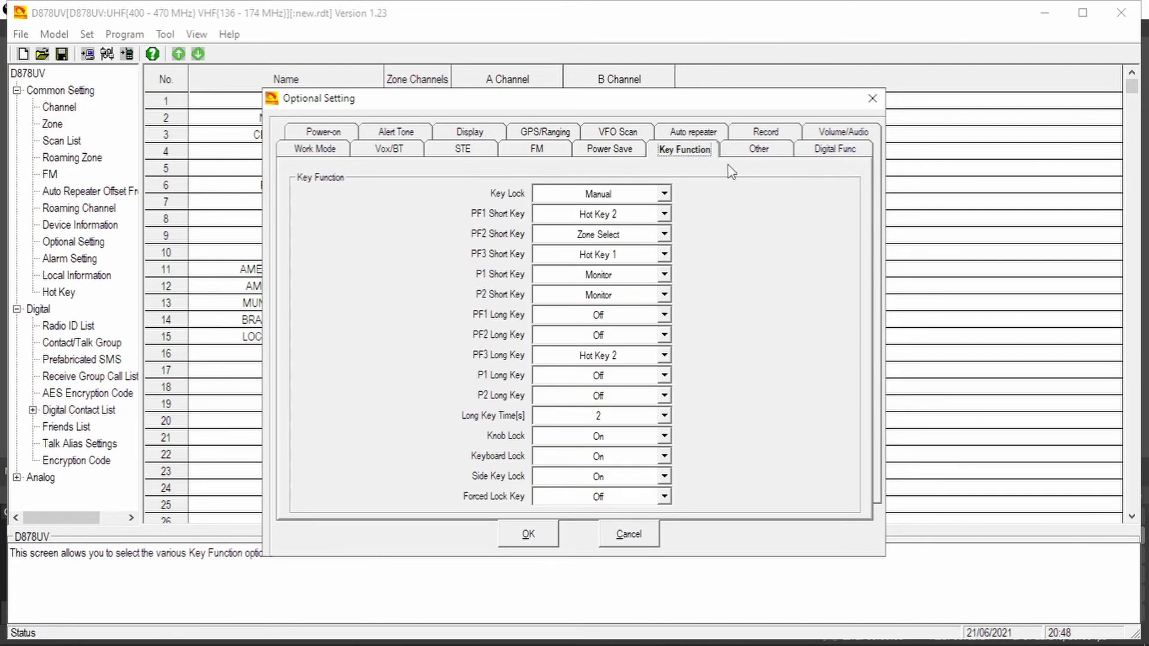
{"action": "left_click", "coordinate": [759, 153]}
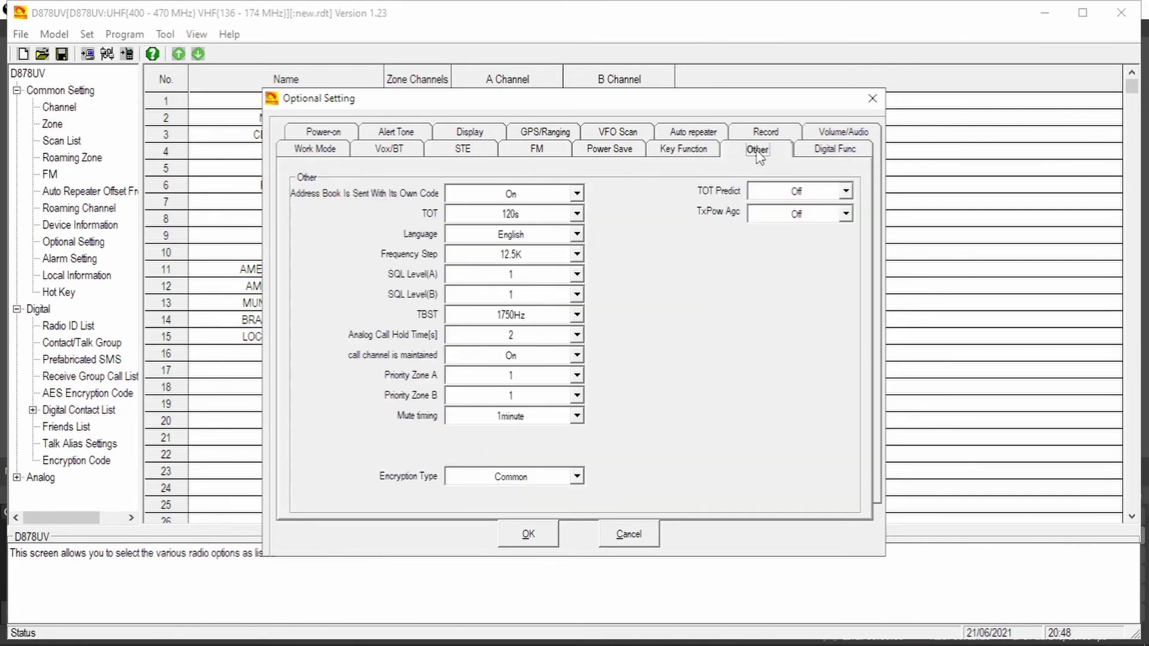
{"action": "left_click", "coordinate": [848, 156]}
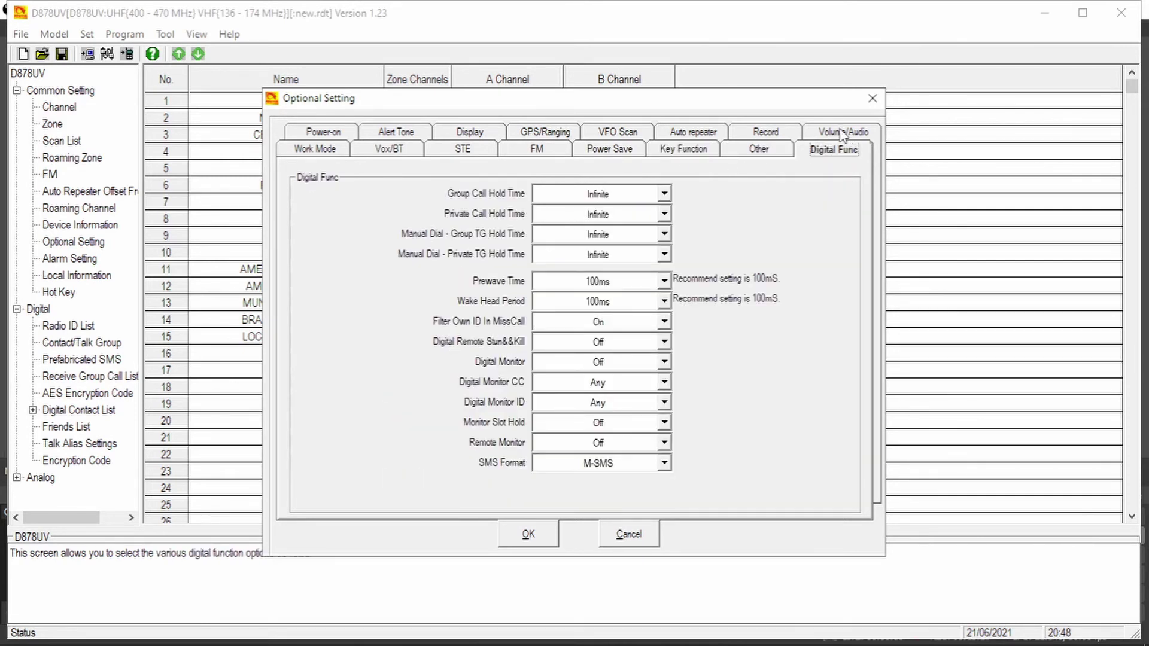
- Review the optional settings for volume and audio, auto repeater, GPS and ranging, alert tones and power-on behaviour
{"action": "left_click", "coordinate": [845, 135]}
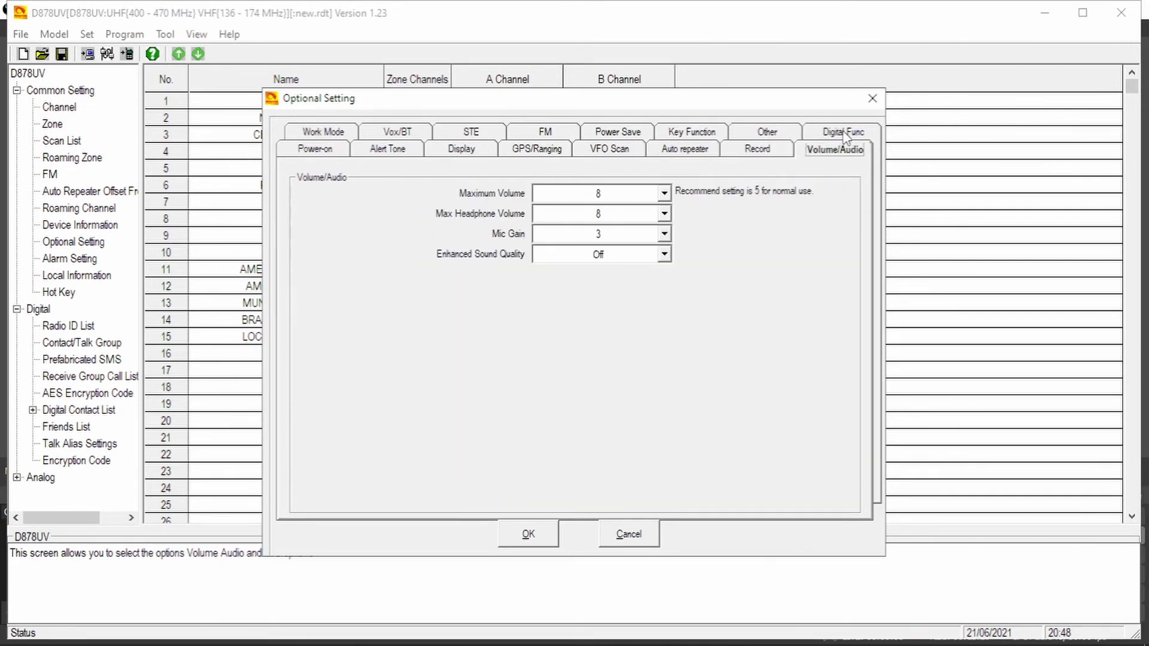
{"action": "left_click", "coordinate": [755, 134]}
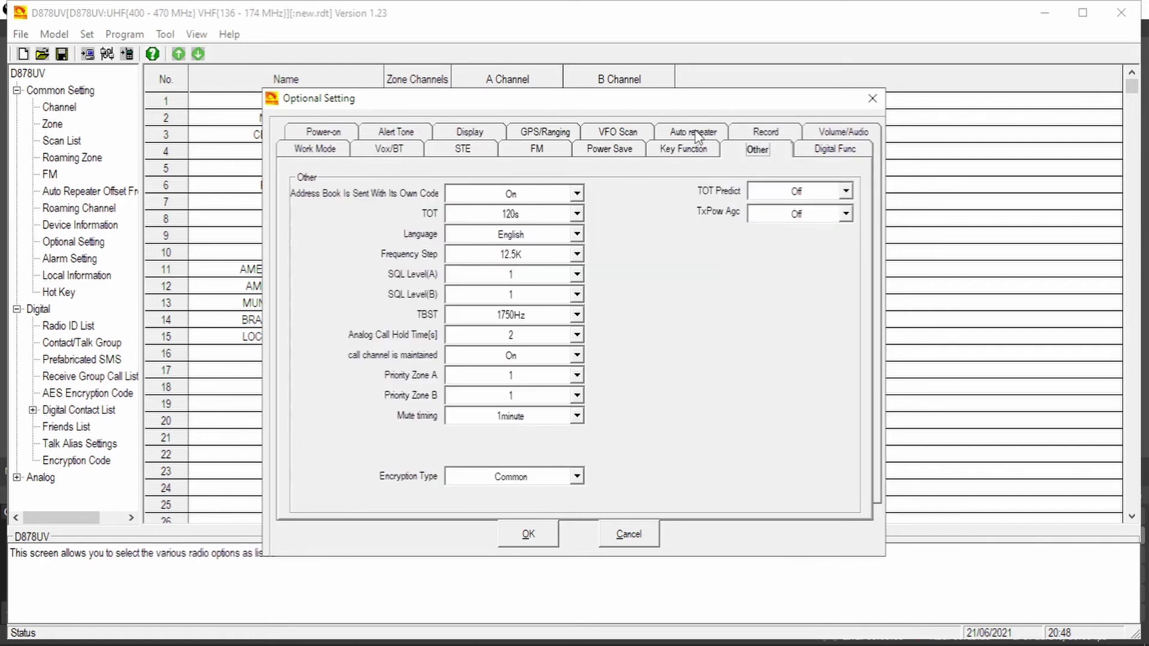
{"action": "left_click", "coordinate": [696, 135]}
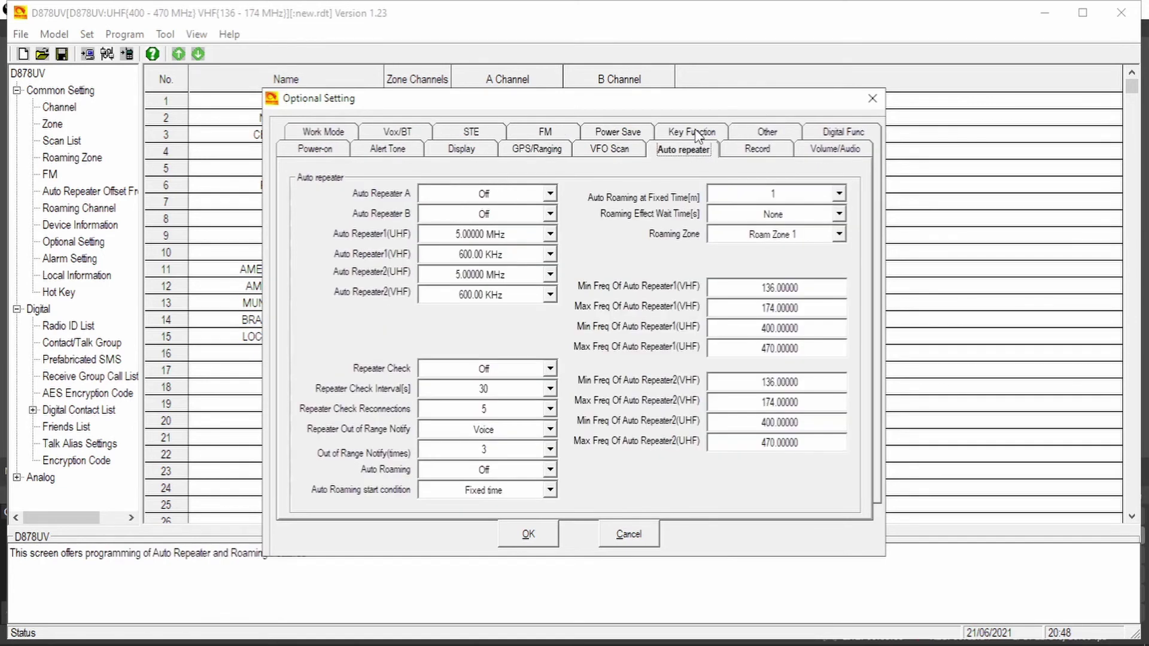
{"action": "left_click", "coordinate": [628, 134]}
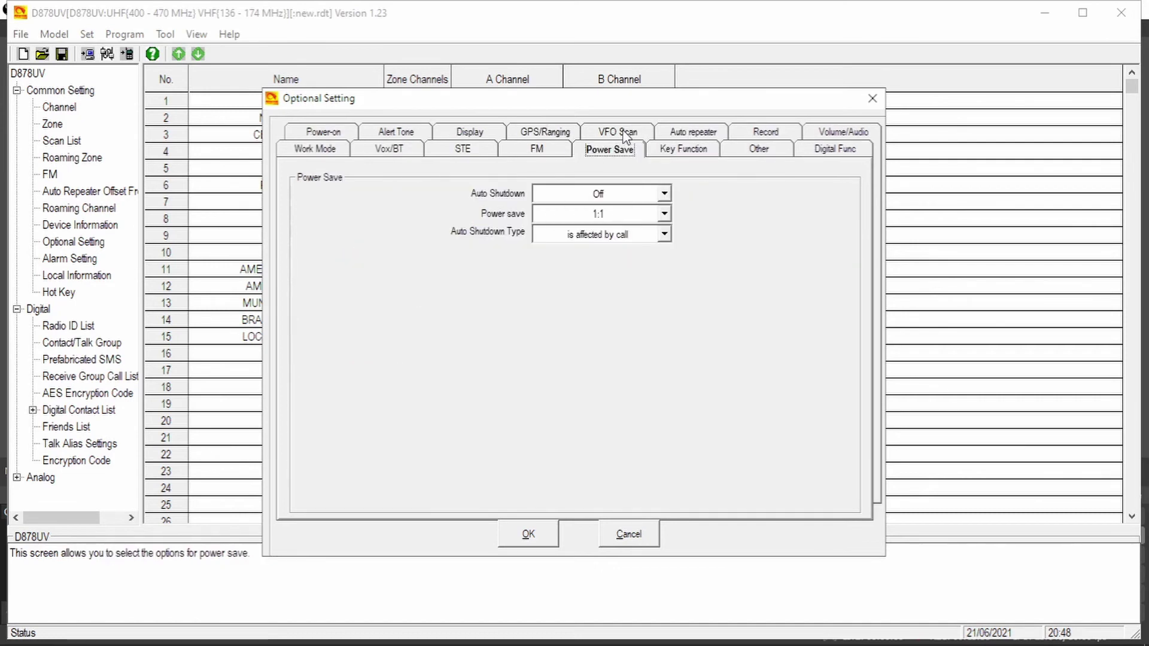
{"action": "left_click", "coordinate": [562, 134]}
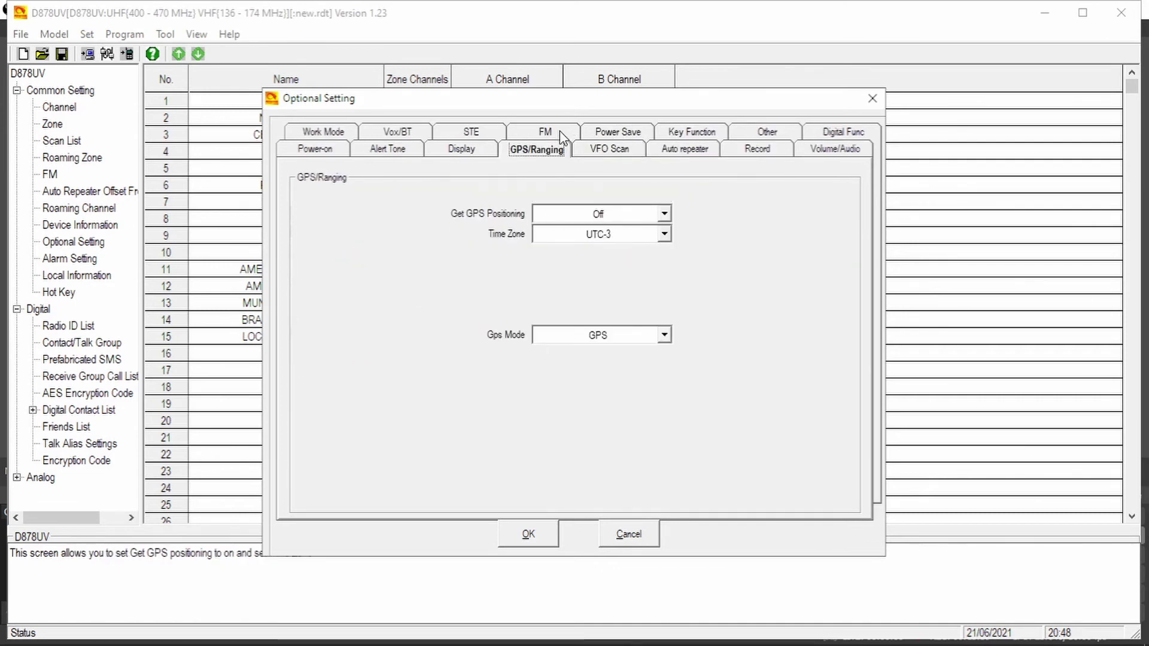
{"action": "left_click", "coordinate": [477, 135]}
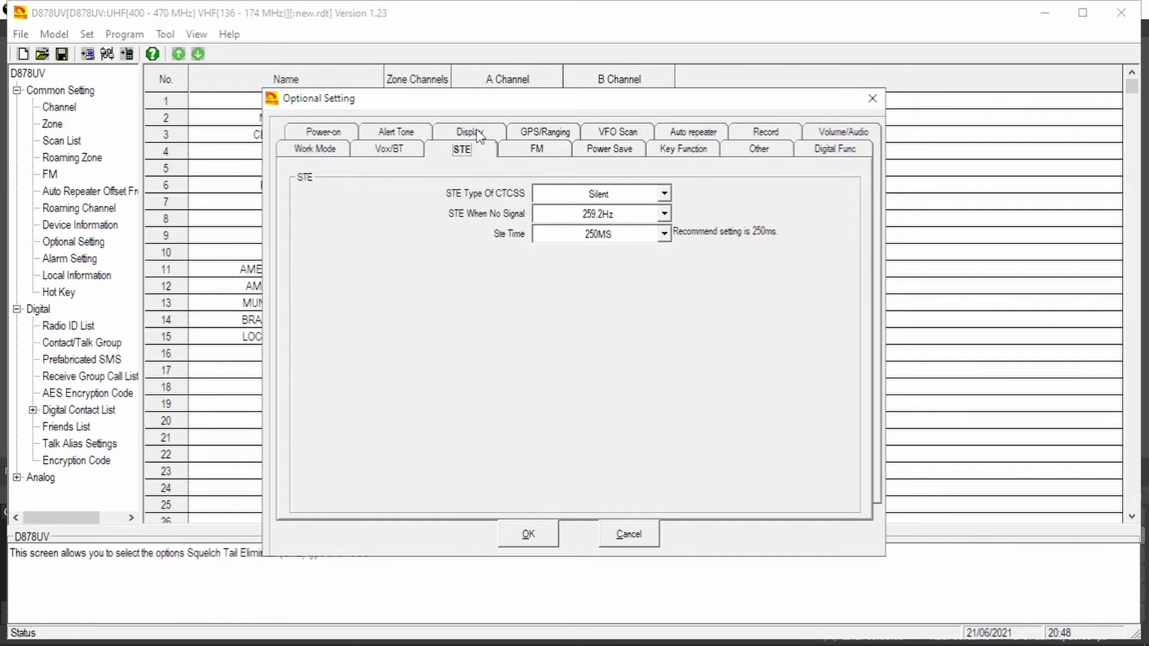
{"action": "left_click", "coordinate": [412, 137]}
{"action": "left_click", "coordinate": [386, 135]}
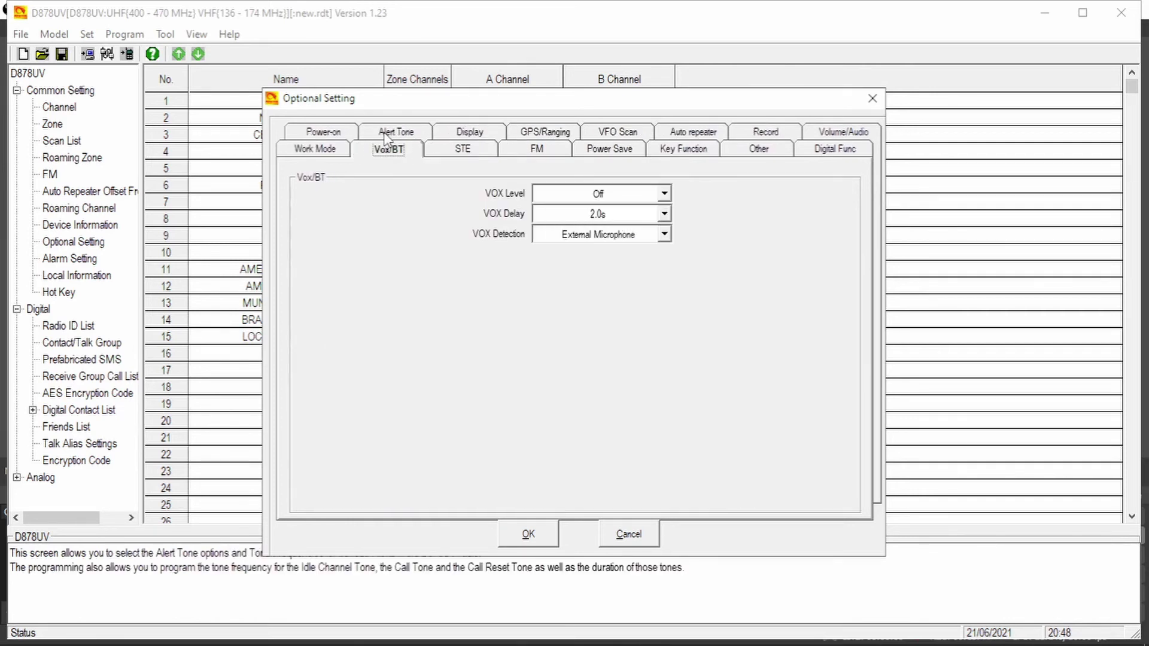
{"action": "left_click", "coordinate": [320, 135]}
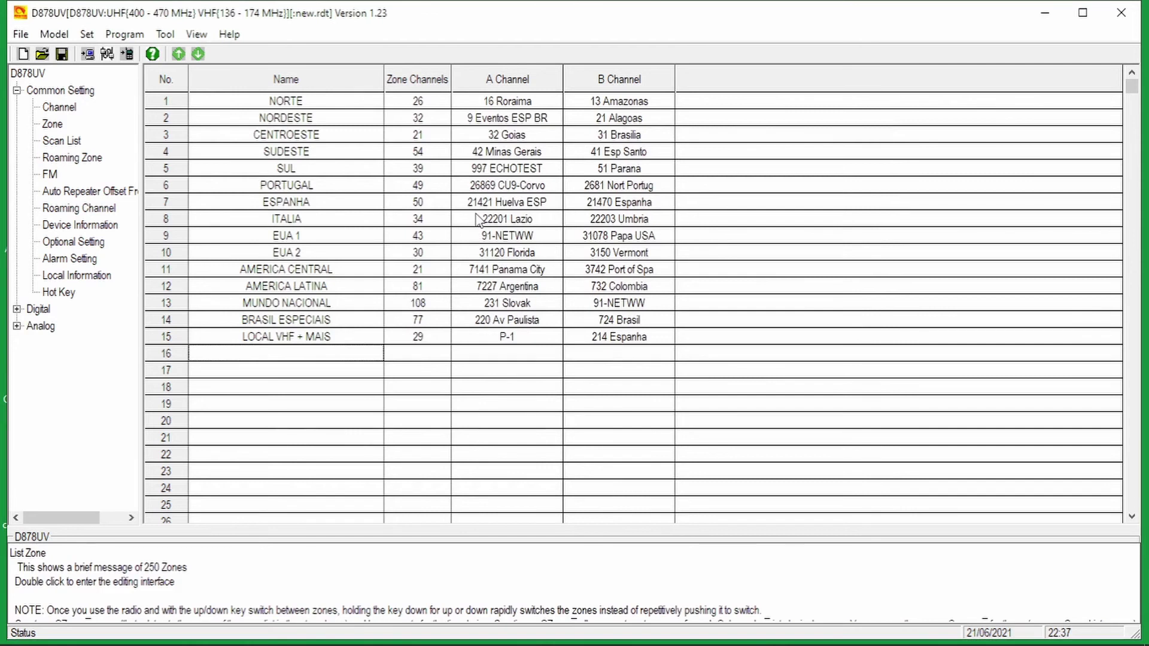
- Look through the zone list and examine the channel members of zone 8, ITALIA
{"action": "left_click", "coordinate": [311, 105]}
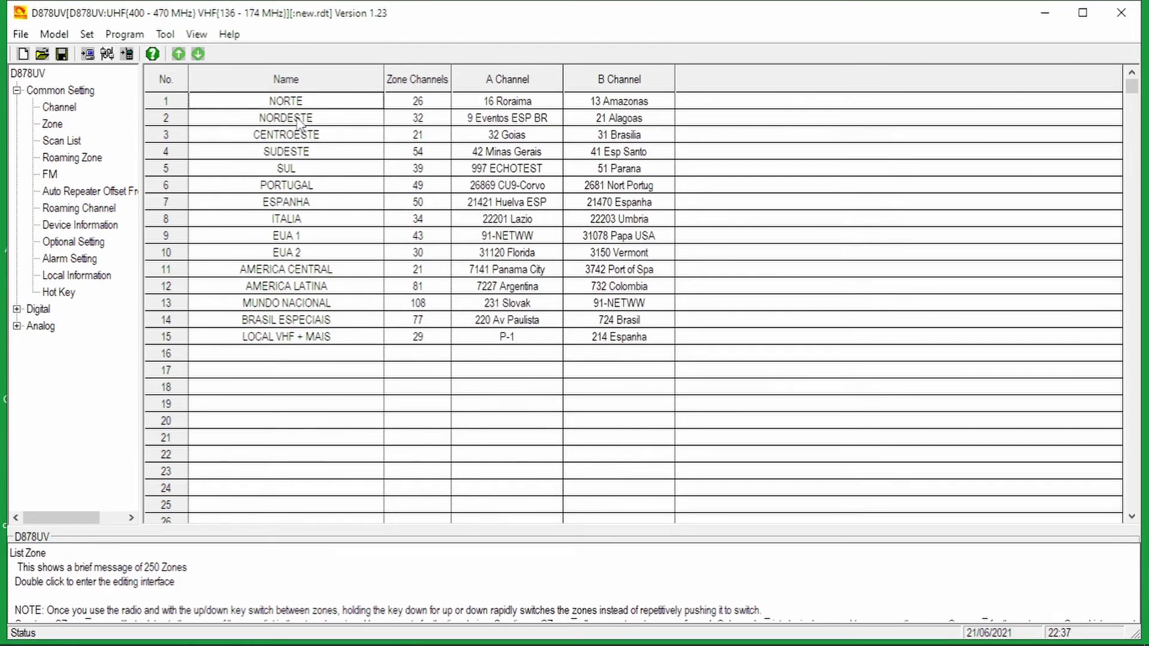
{"action": "left_click", "coordinate": [302, 119]}
{"action": "left_click", "coordinate": [292, 137]}
{"action": "left_click", "coordinate": [293, 153]}
{"action": "left_click", "coordinate": [295, 166]}
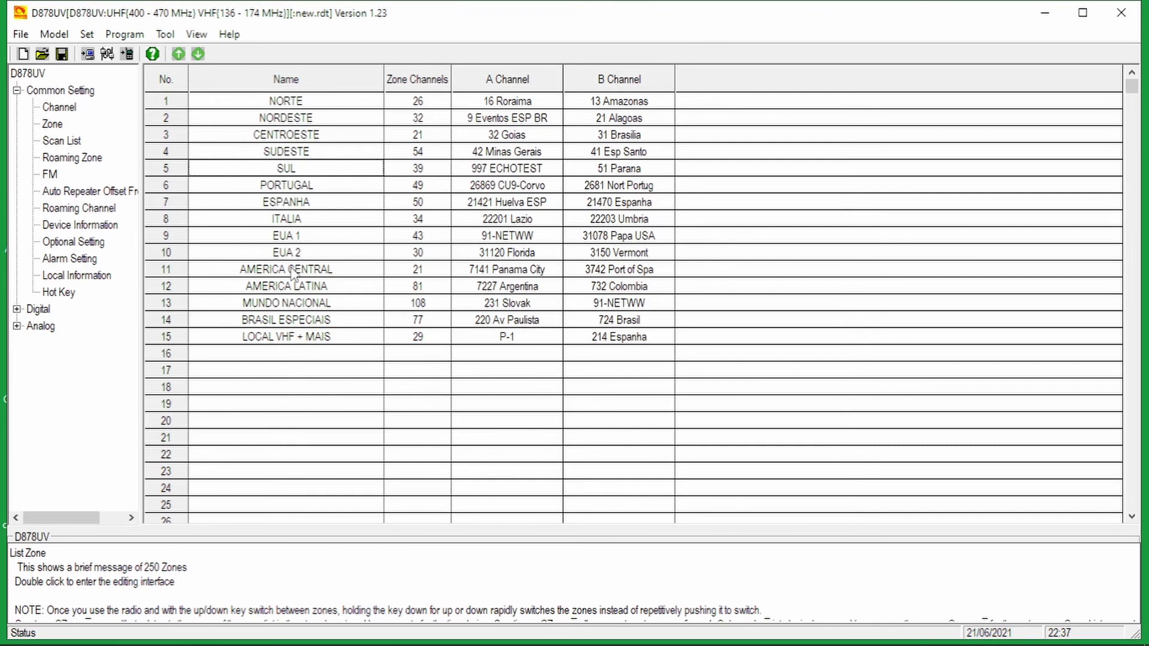
{"action": "left_click", "coordinate": [298, 220]}
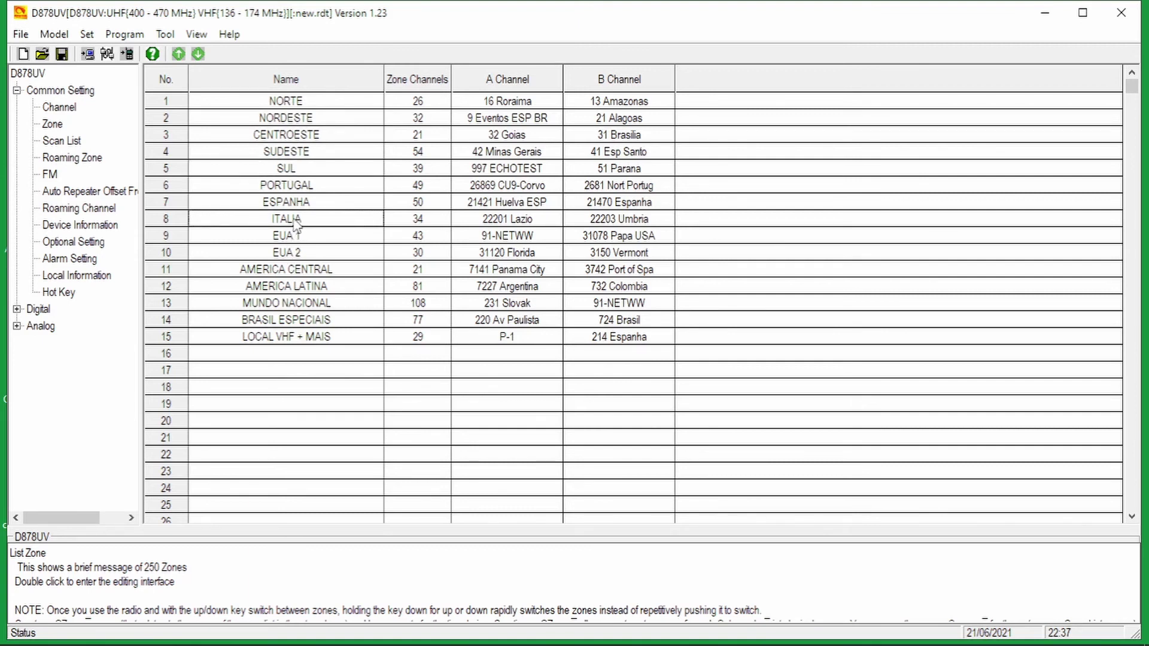
{"action": "double_click", "coordinate": [293, 220]}
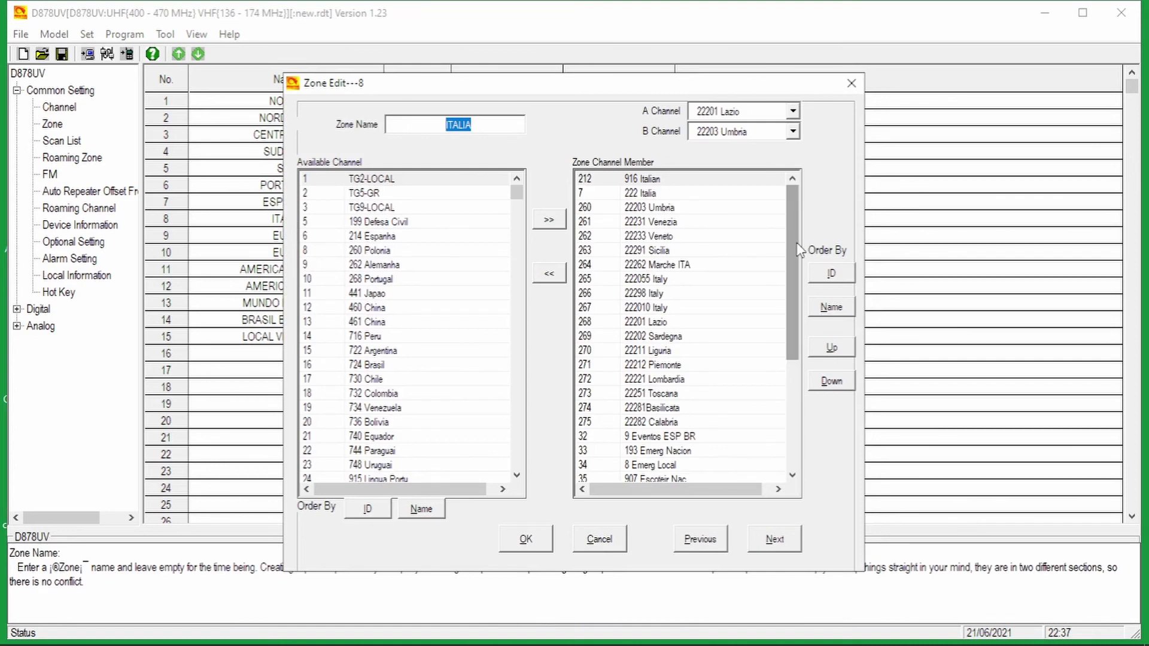
{"action": "left_click_drag", "start_coordinate": [796, 246], "coordinate": [805, 210]}
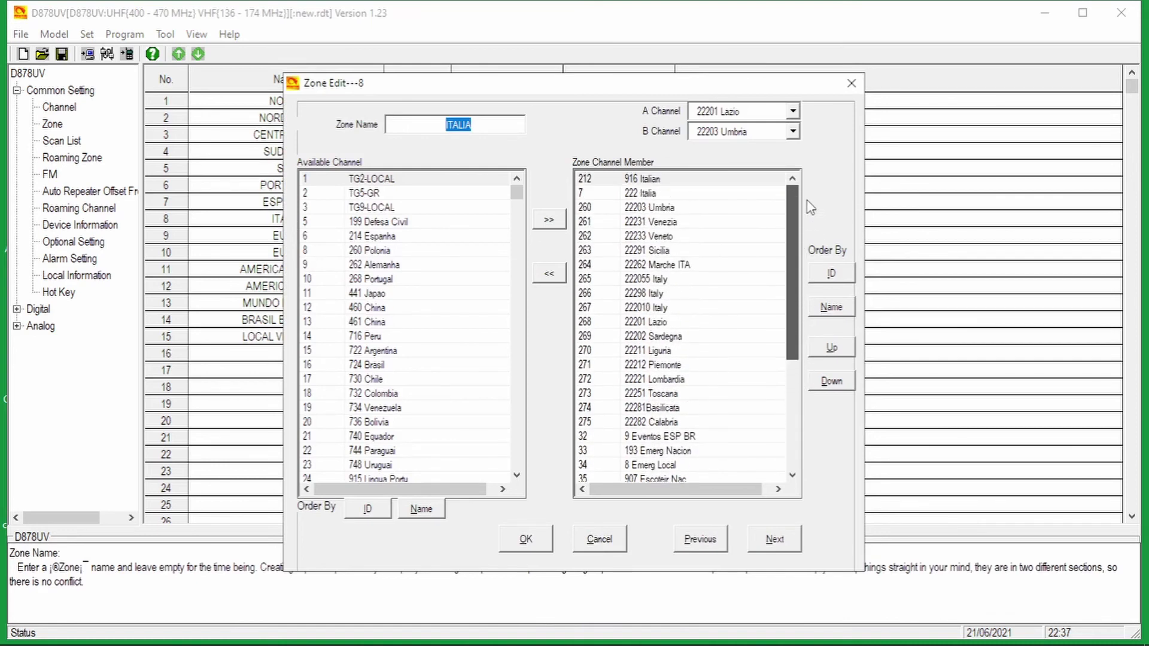
{"action": "left_click", "coordinate": [851, 83]}
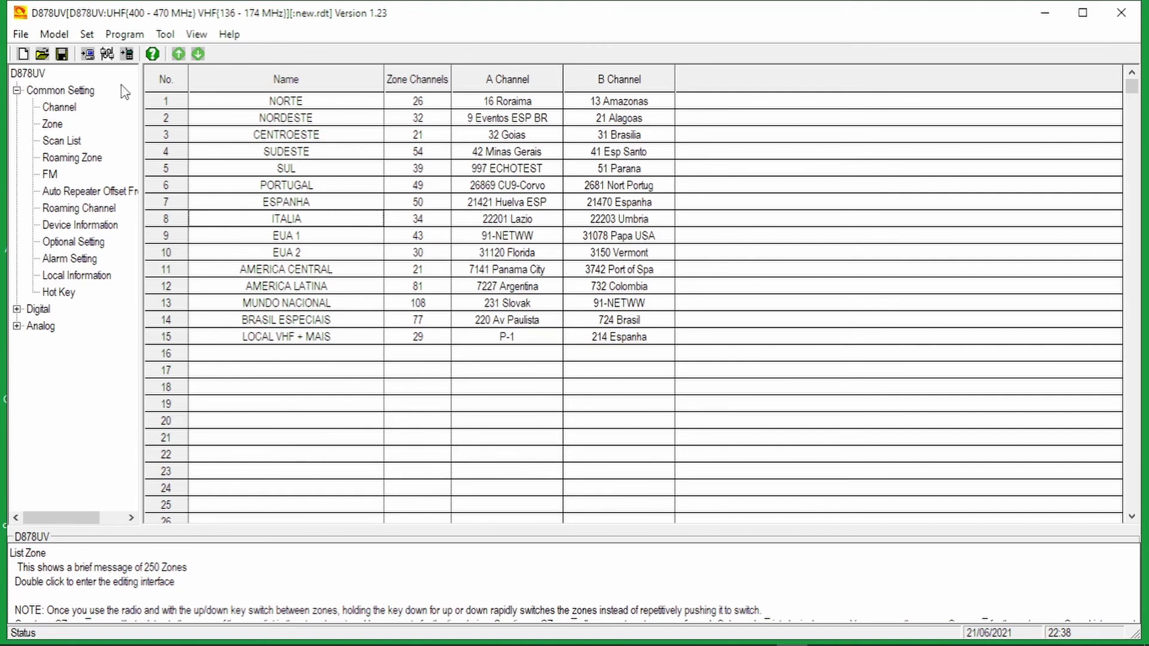
- Write the codeplug to the radio with only Other Data included, leaving out the Digital Contact List
{"action": "left_click", "coordinate": [128, 55]}
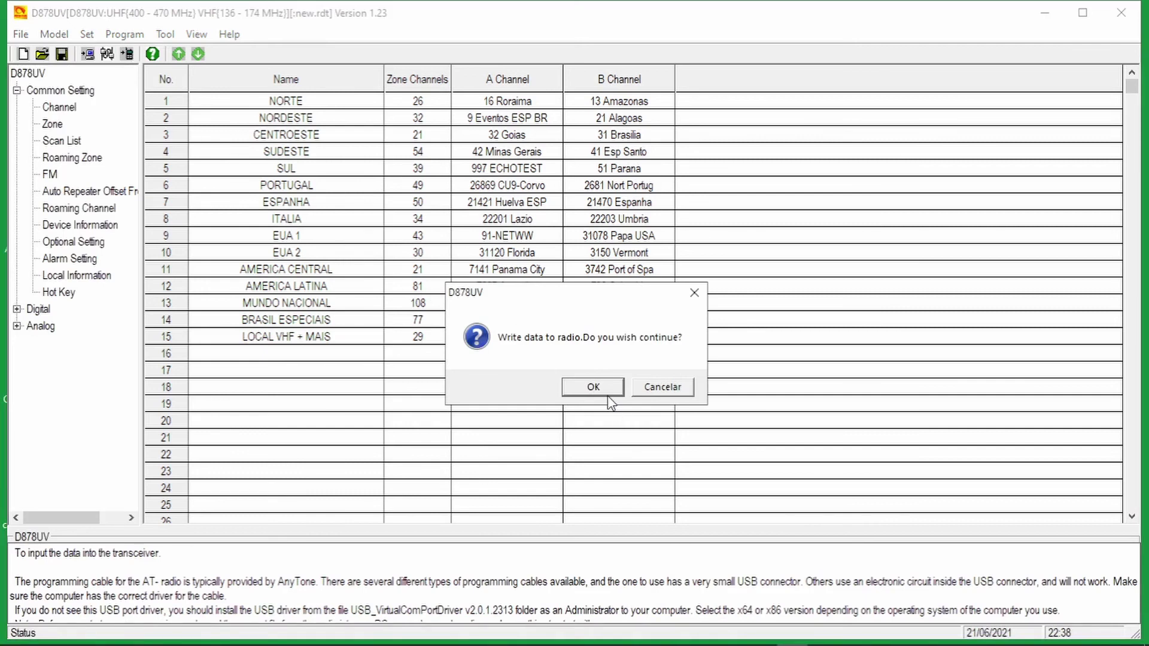
{"action": "left_click", "coordinate": [591, 387]}
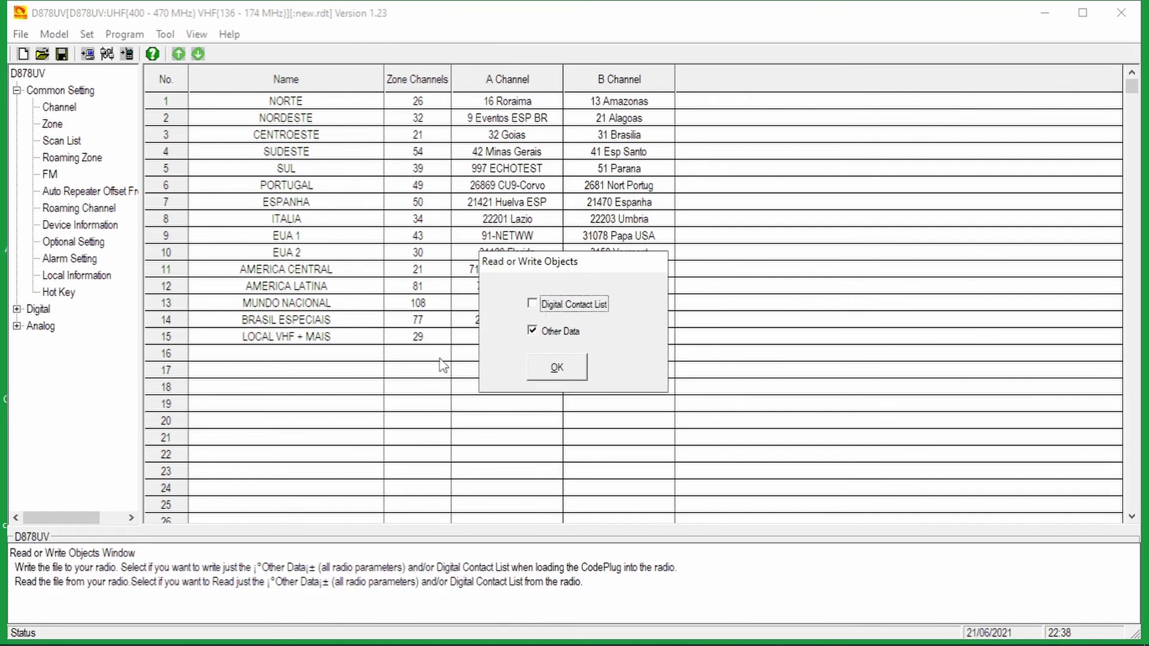
{"action": "left_click", "coordinate": [556, 367]}
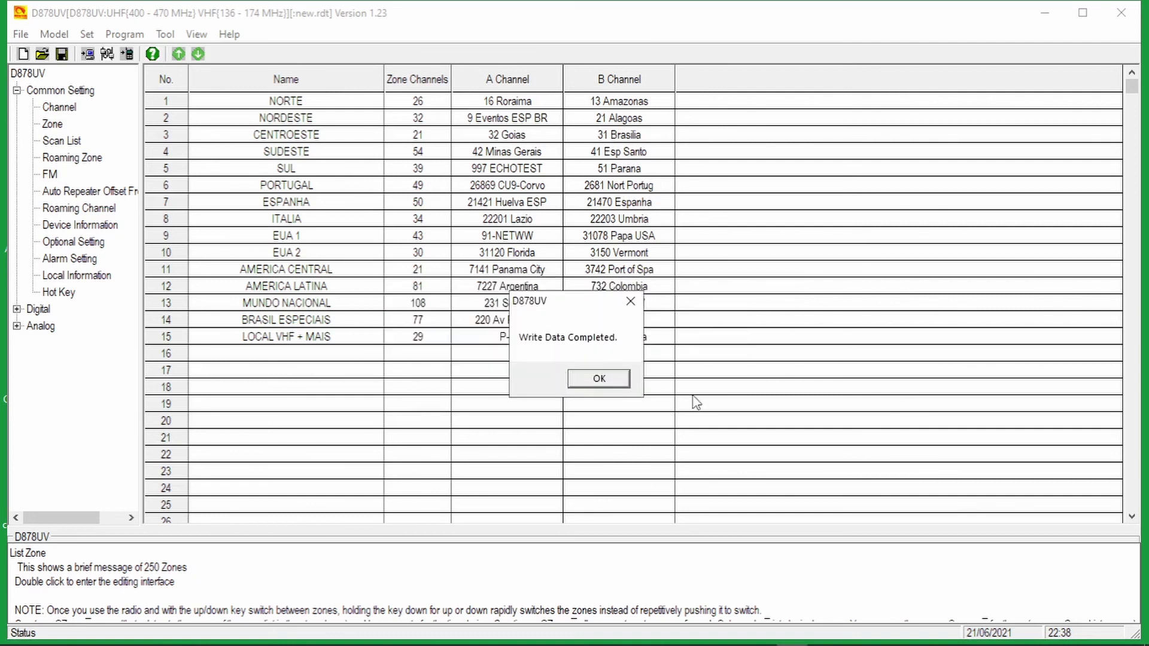
{"action": "left_click", "coordinate": [618, 379]}
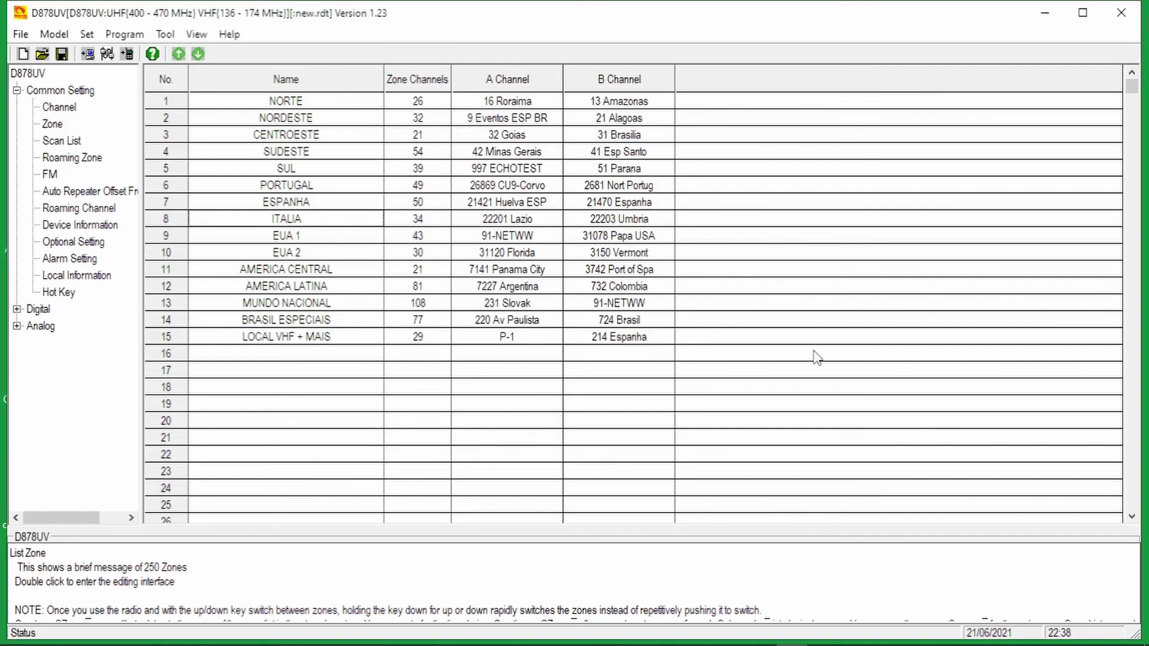